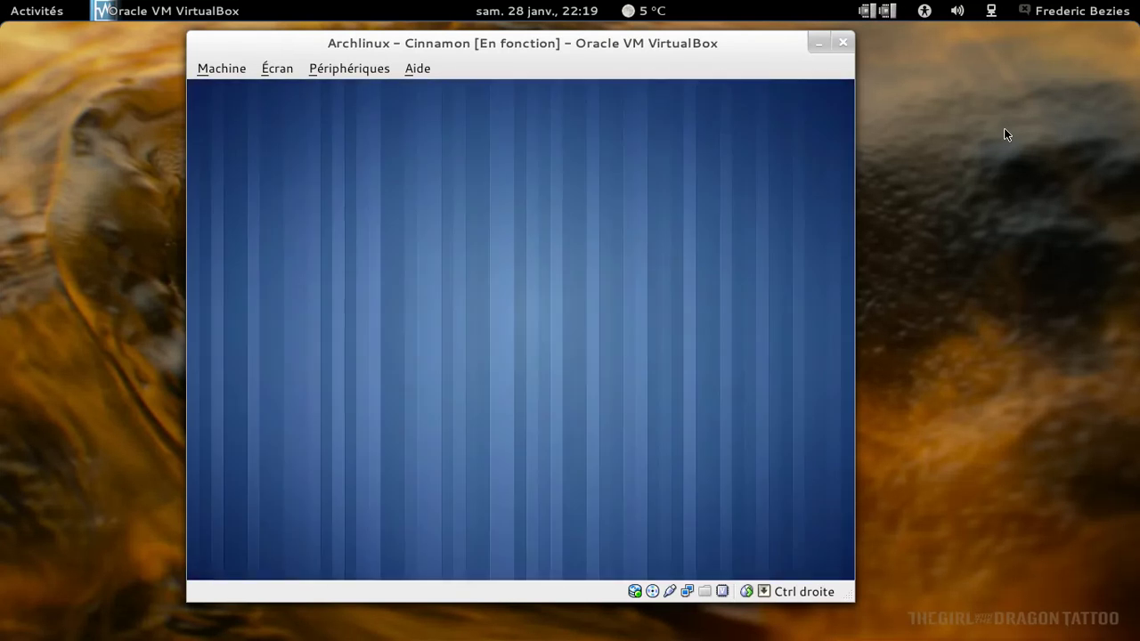
Step: Show the virtual machine in full screen and log in to the listed user's Cinnamon session with the account password
key(Control_R+f)
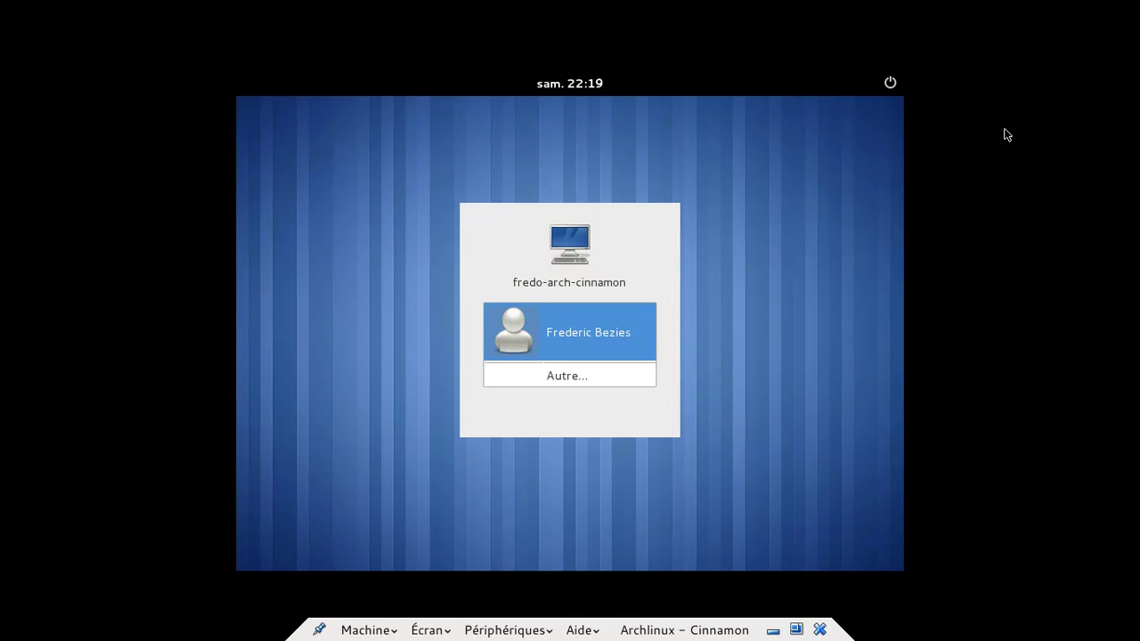
click(547, 326)
click(485, 427)
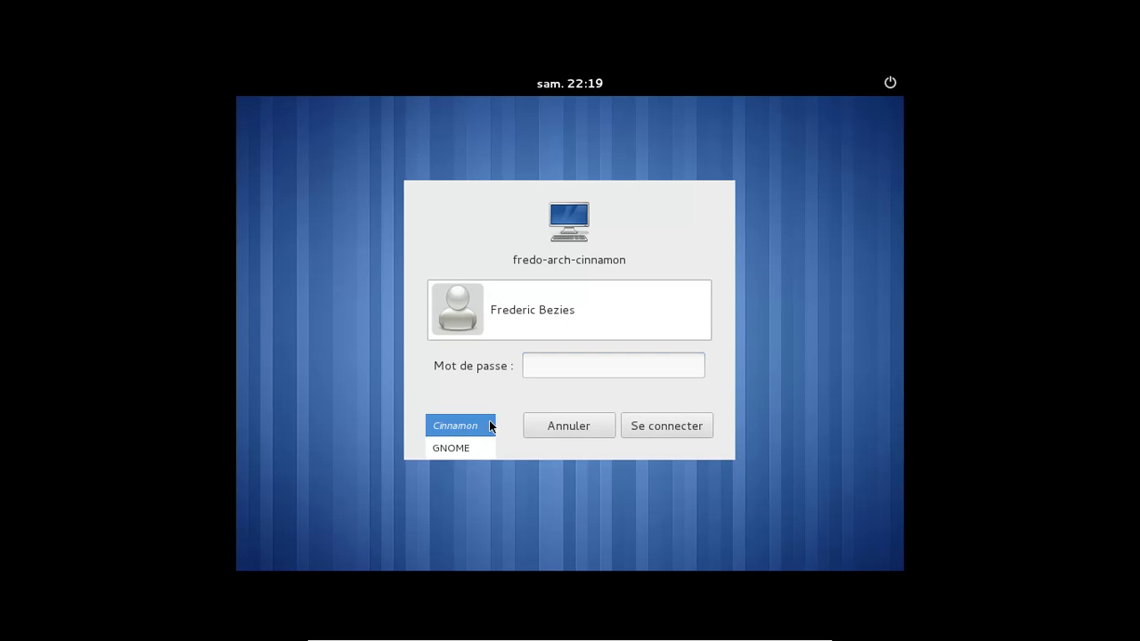
click(490, 425)
click(561, 359)
text(*********)
key(Return)
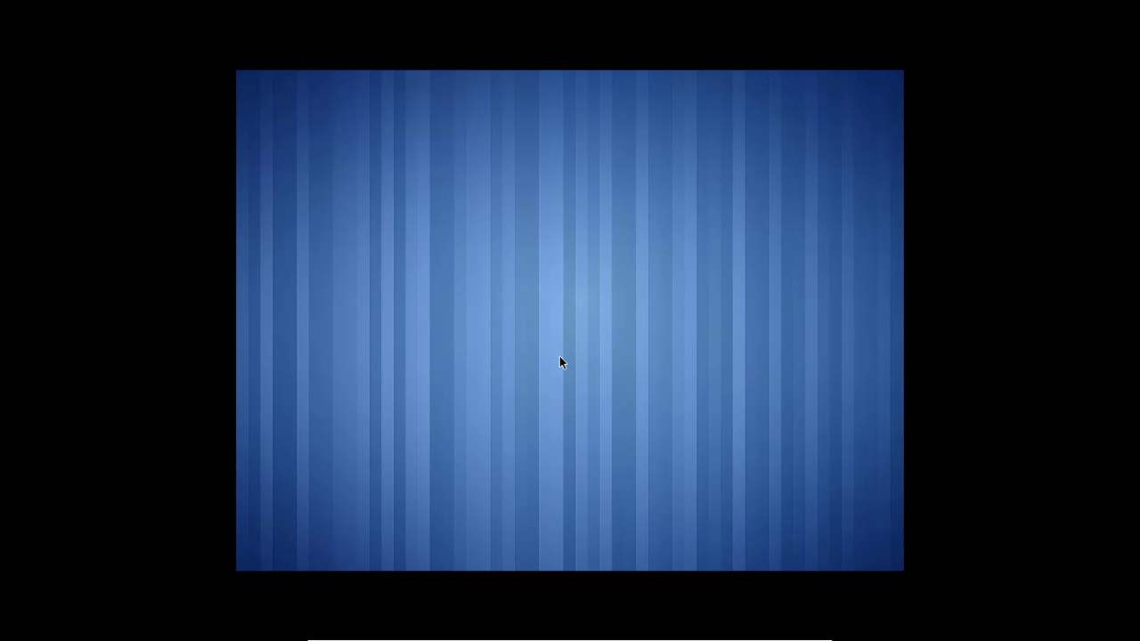
Step: Switch the virtual machine between windowed and full-screen mode until the Cinnamon desktop fills the whole screen
key(ctrl+f)
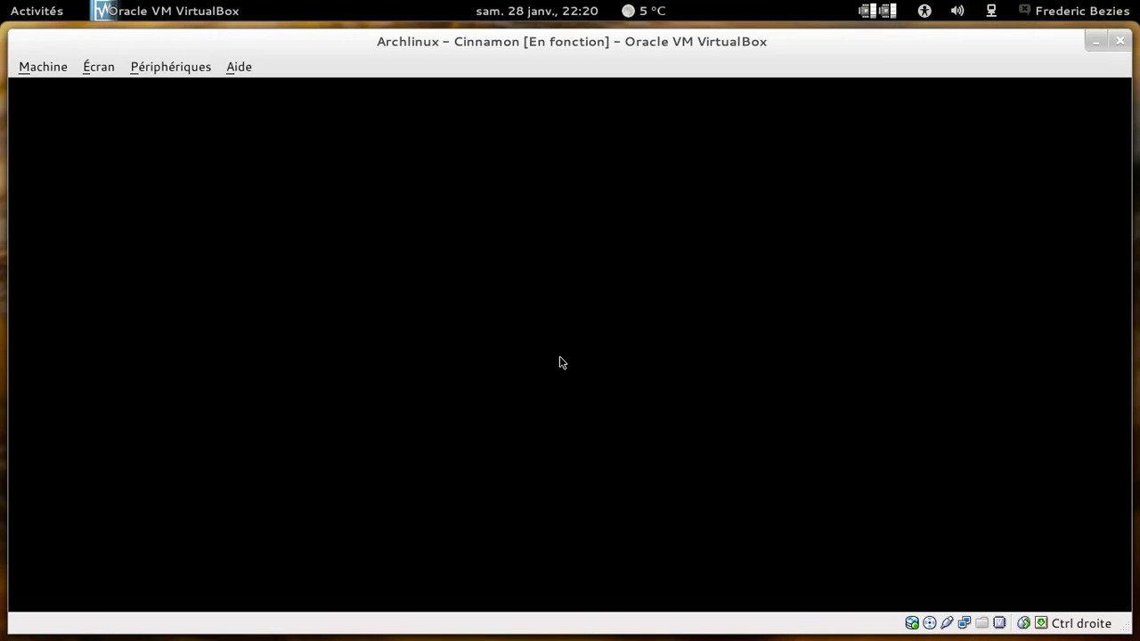
key(ctrl+f)
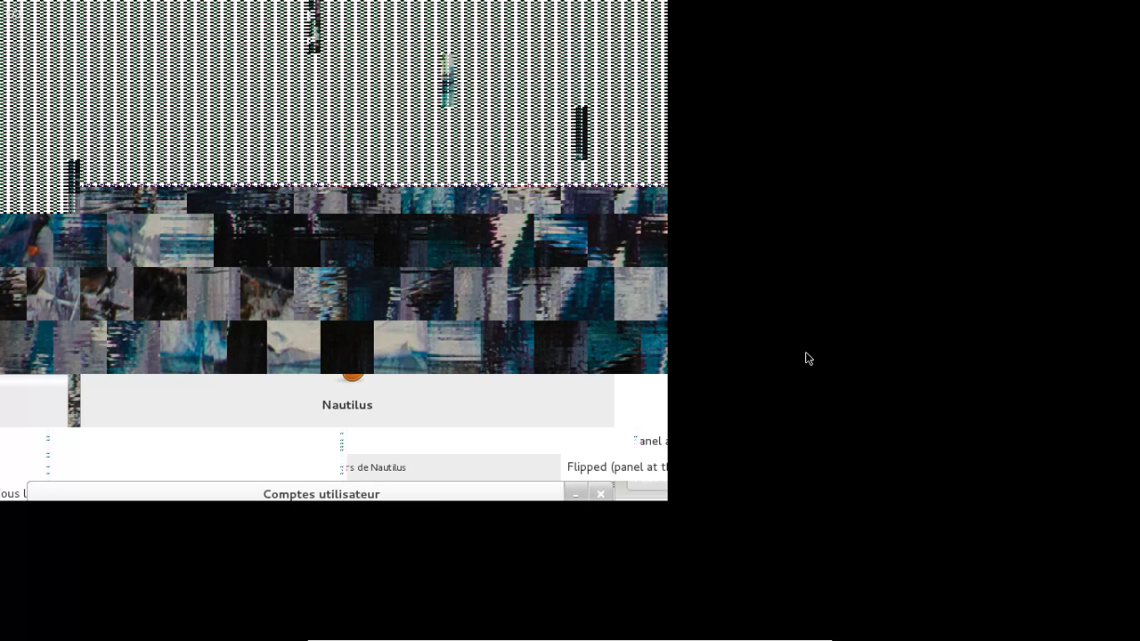
key(Control_R+f)
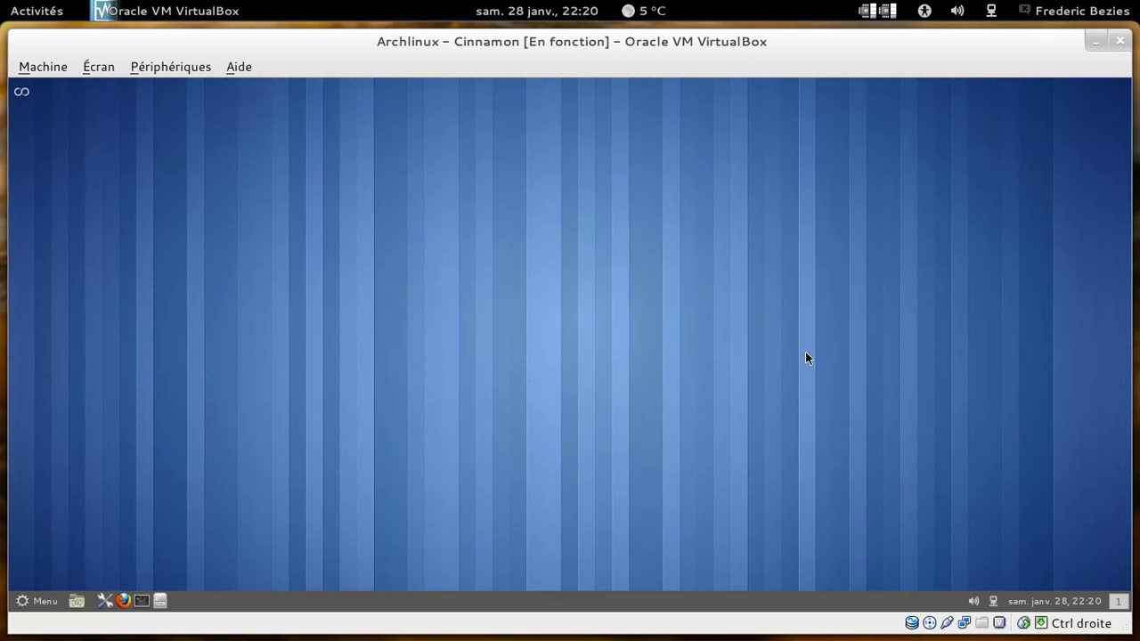
key(Control_R+f)
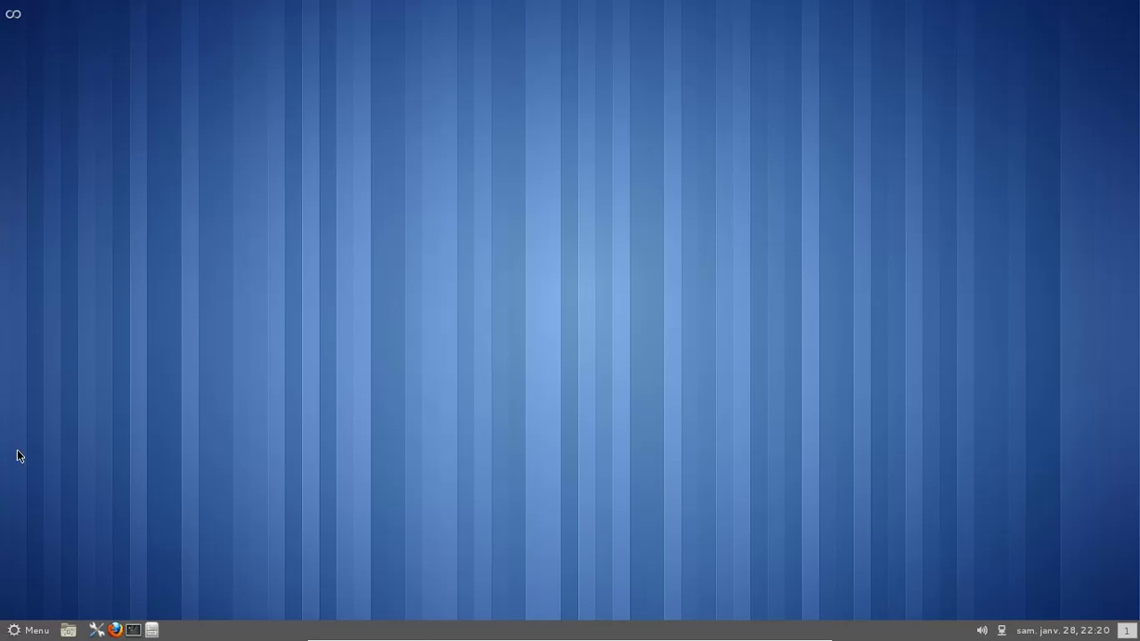
Step: Launch gedit from the Accessoires applications and move its window closer to the middle of the desktop
click(25, 630)
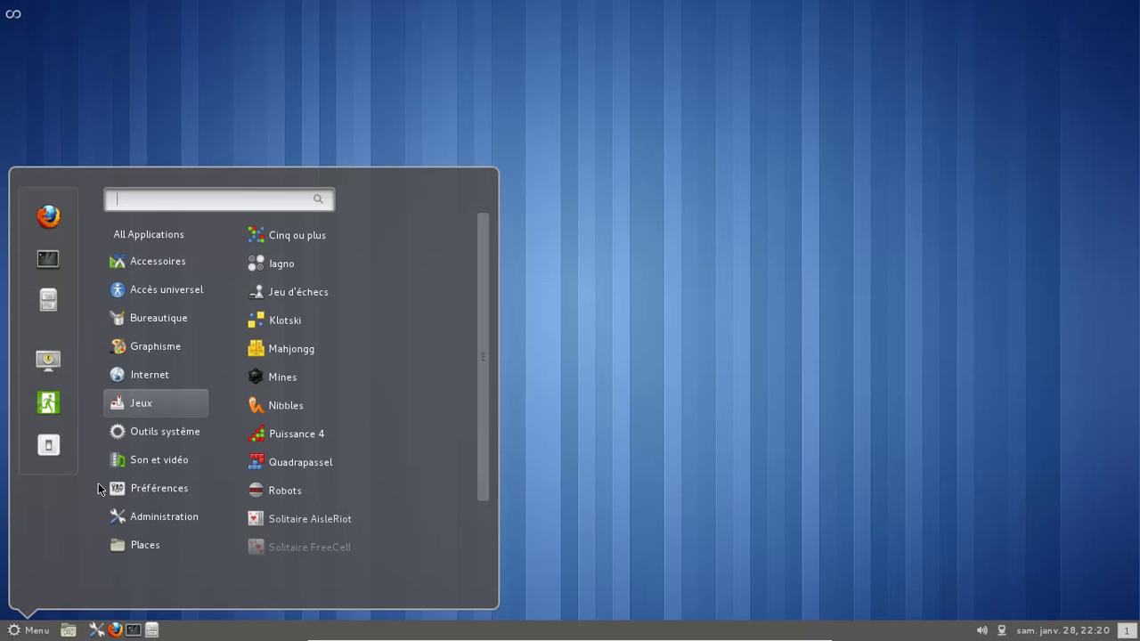
mouse_move(157, 261)
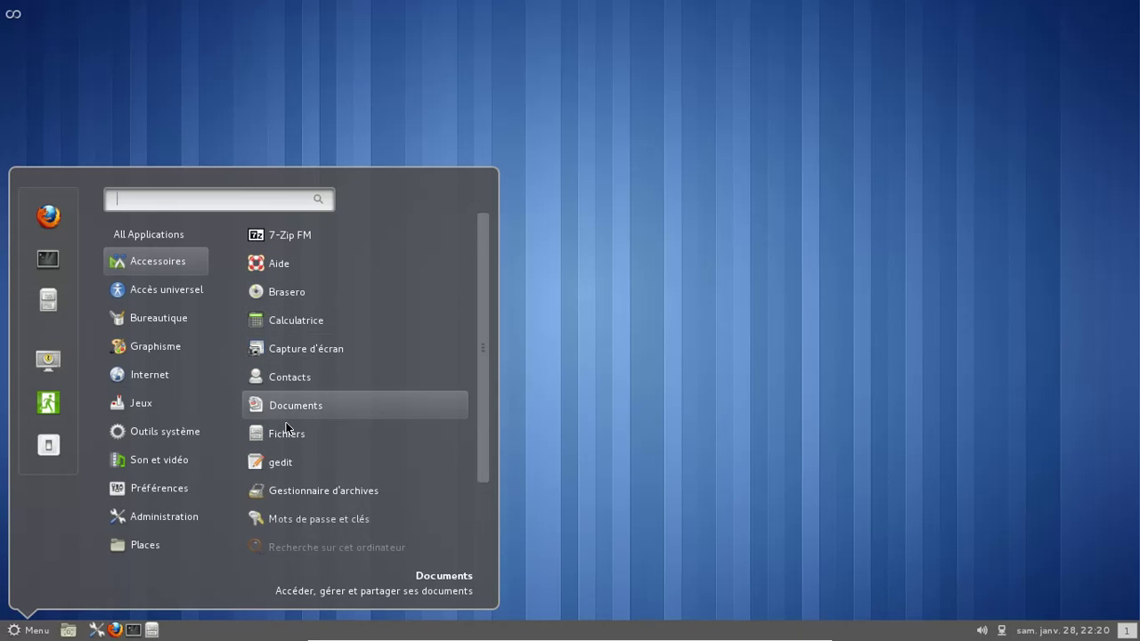
click(281, 462)
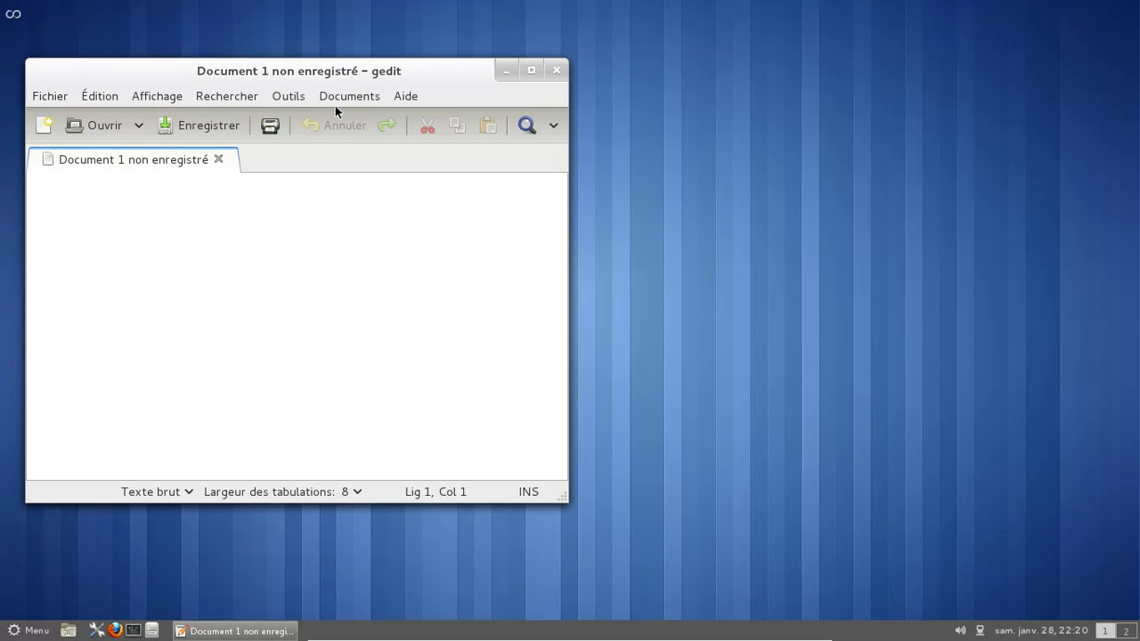
drag(320, 70, 508, 67)
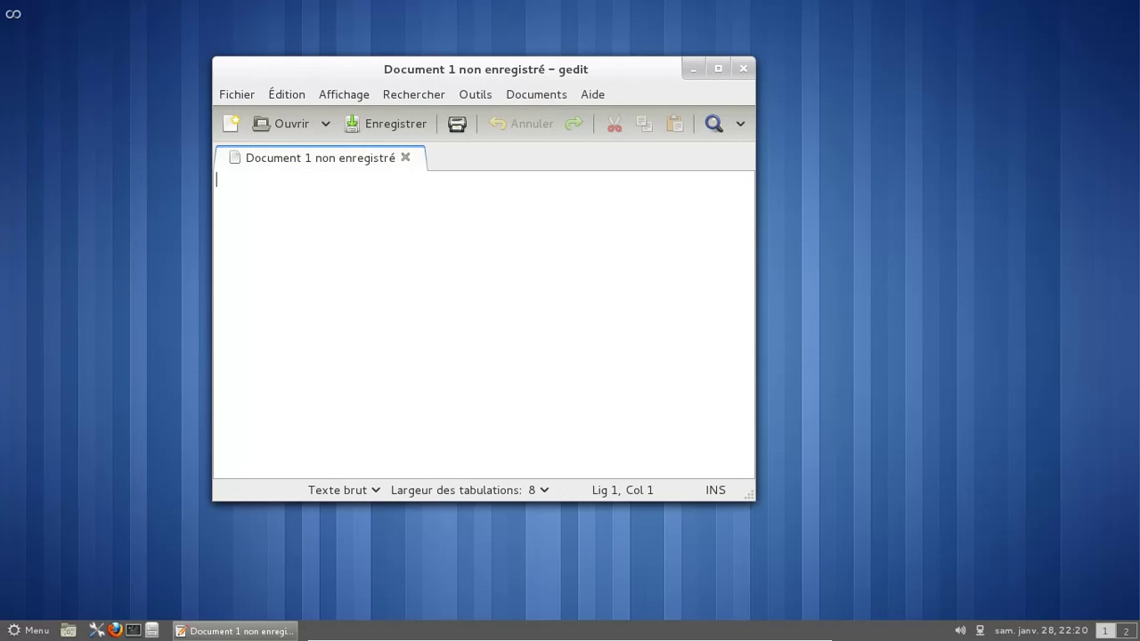
Step: Write "Désolé pour les horreurs du début, juste un ralentissement :(" in the blank gedit document
text(Désolé pour les )
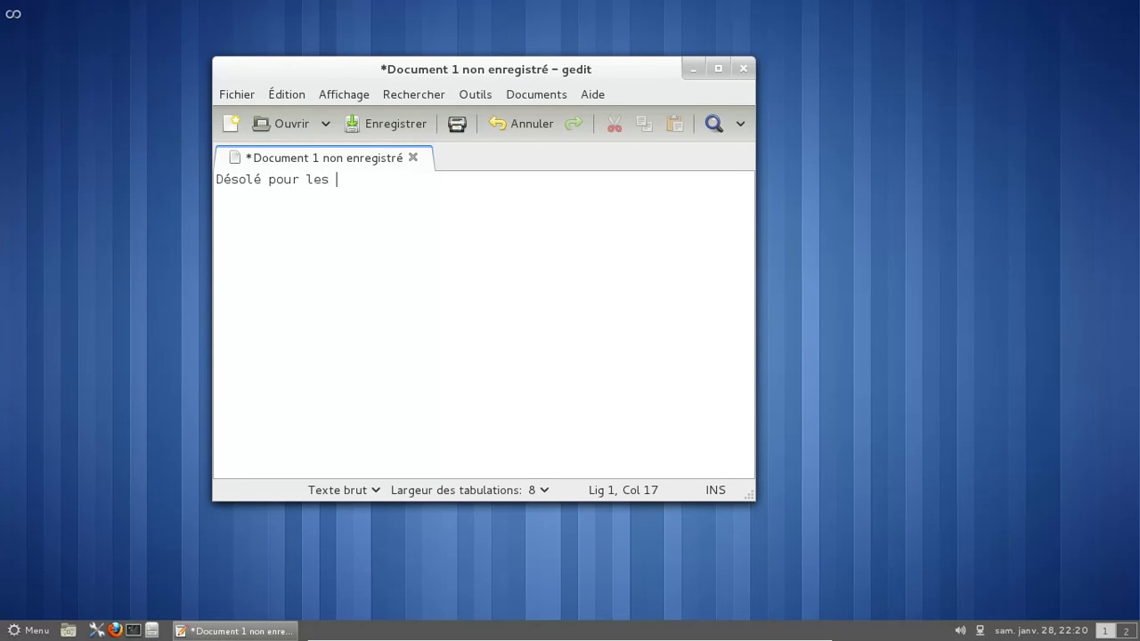
text(horreurs du début, just)
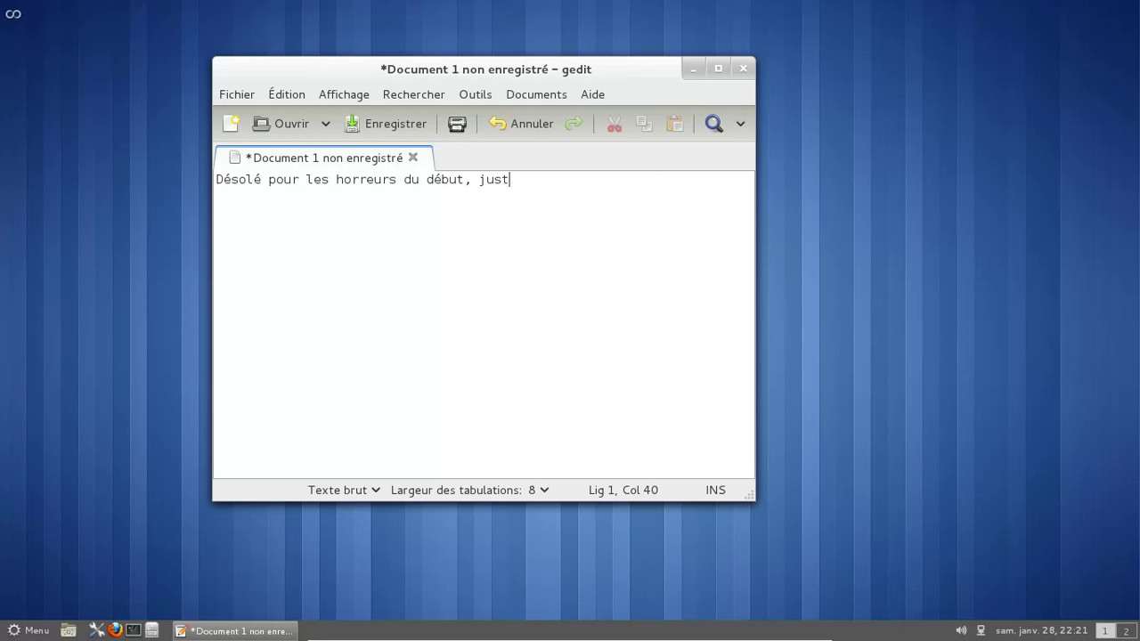
text(e un ralentiss)
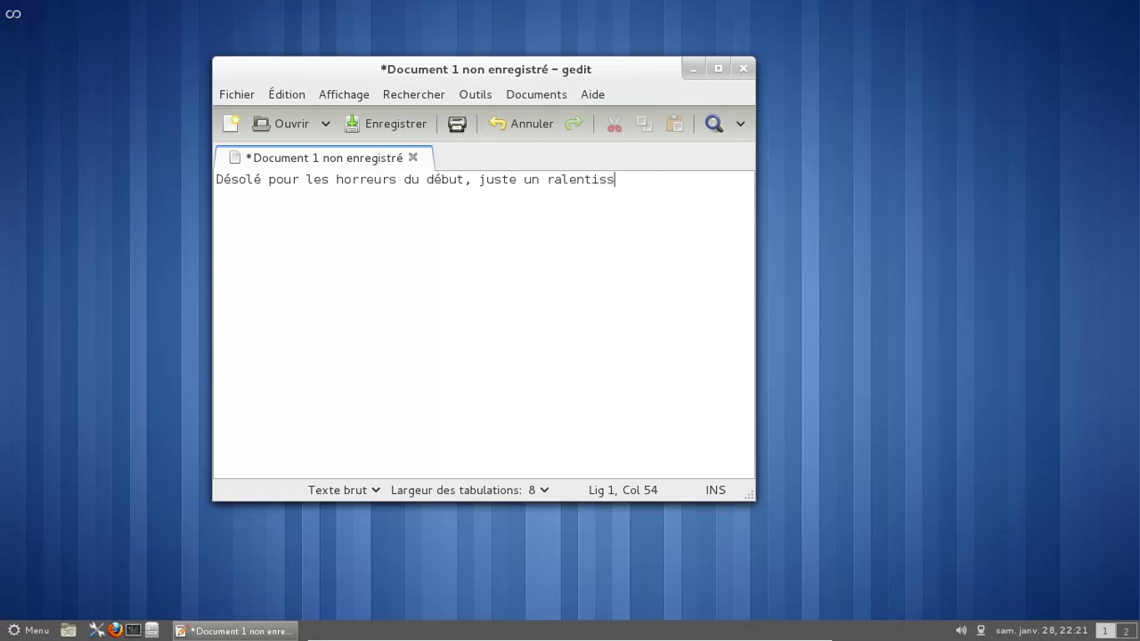
text(ement :()
Step: Move the gedit window farther from the desktop's left edge, and minimise and restore it to demonstrate the window animation
drag(564, 83, 748, 57)
click(881, 54)
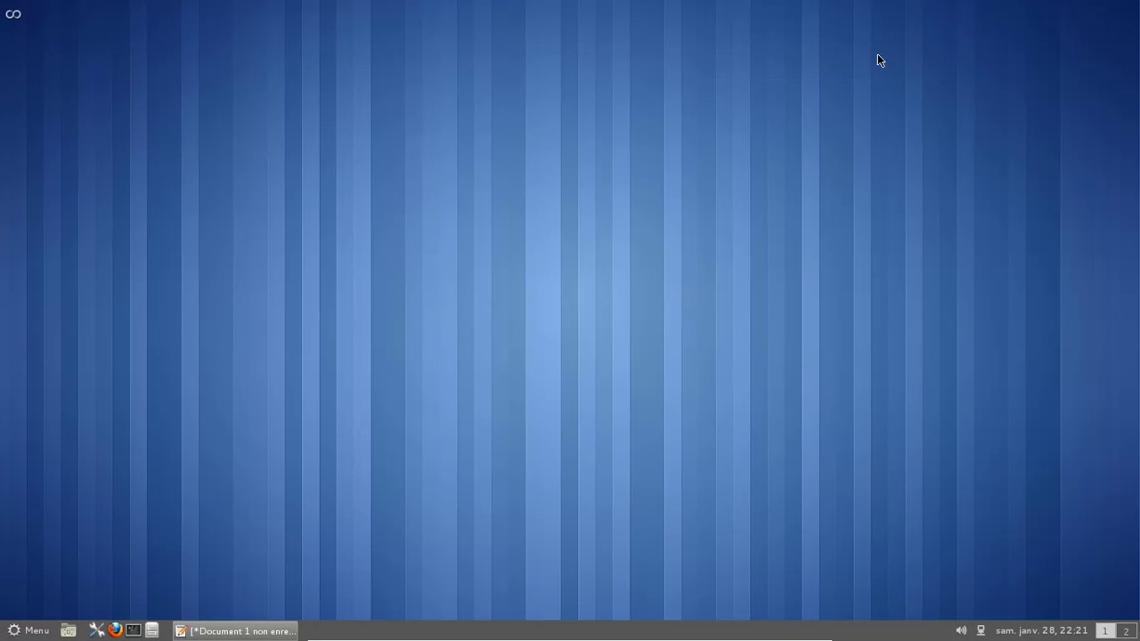
click(278, 630)
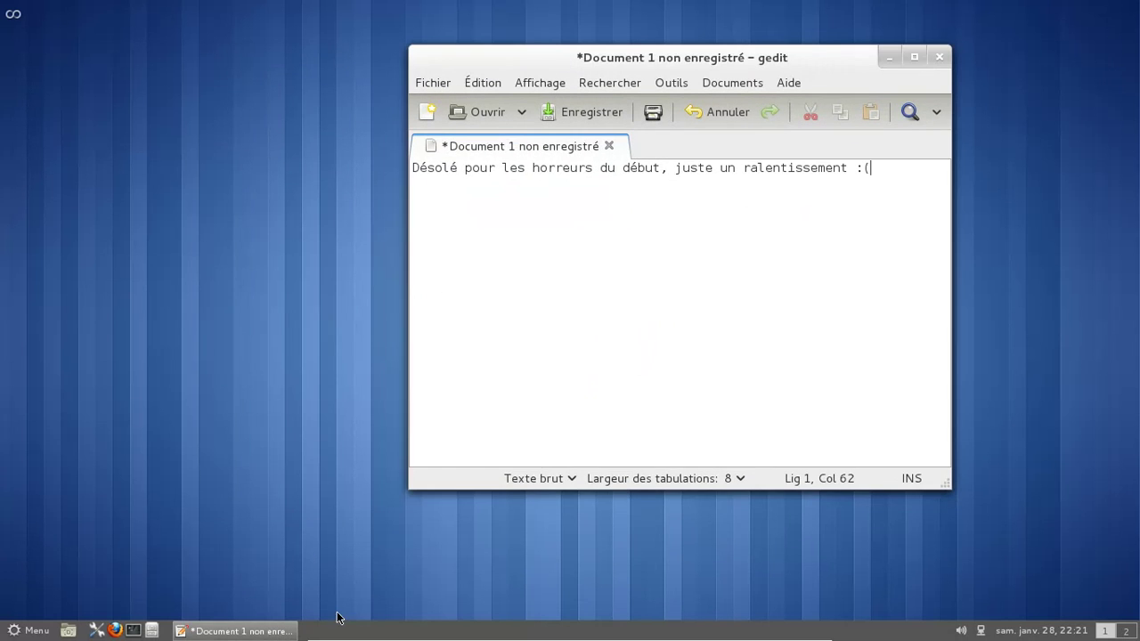
Step: Look through the Administration category of installed applications and close the application list
click(35, 631)
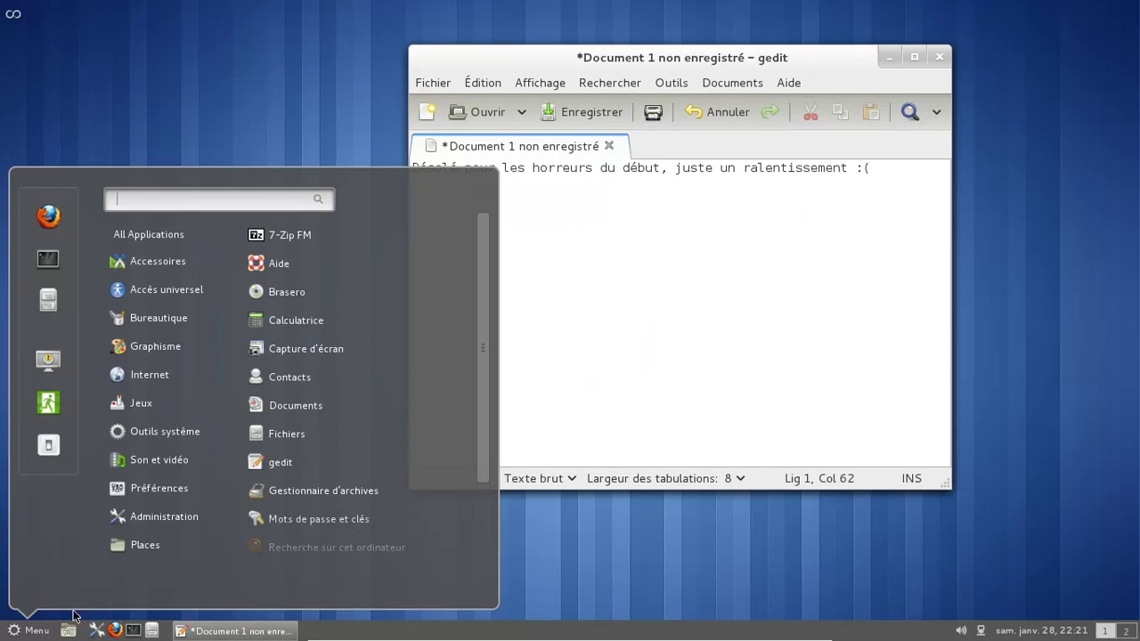
mouse_move(156, 524)
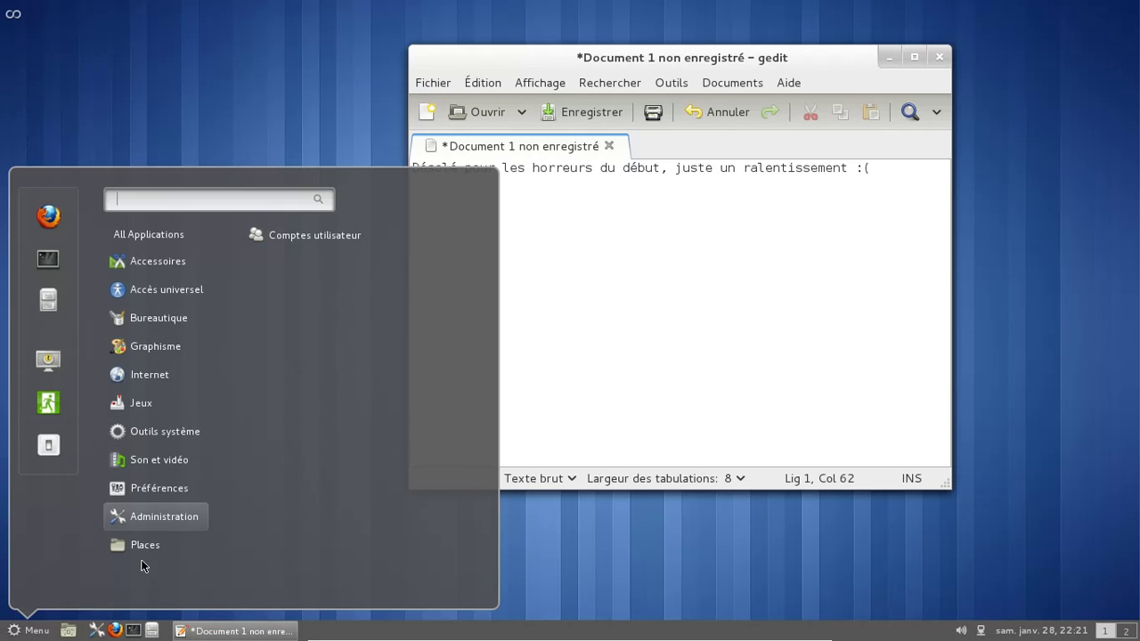
click(1043, 589)
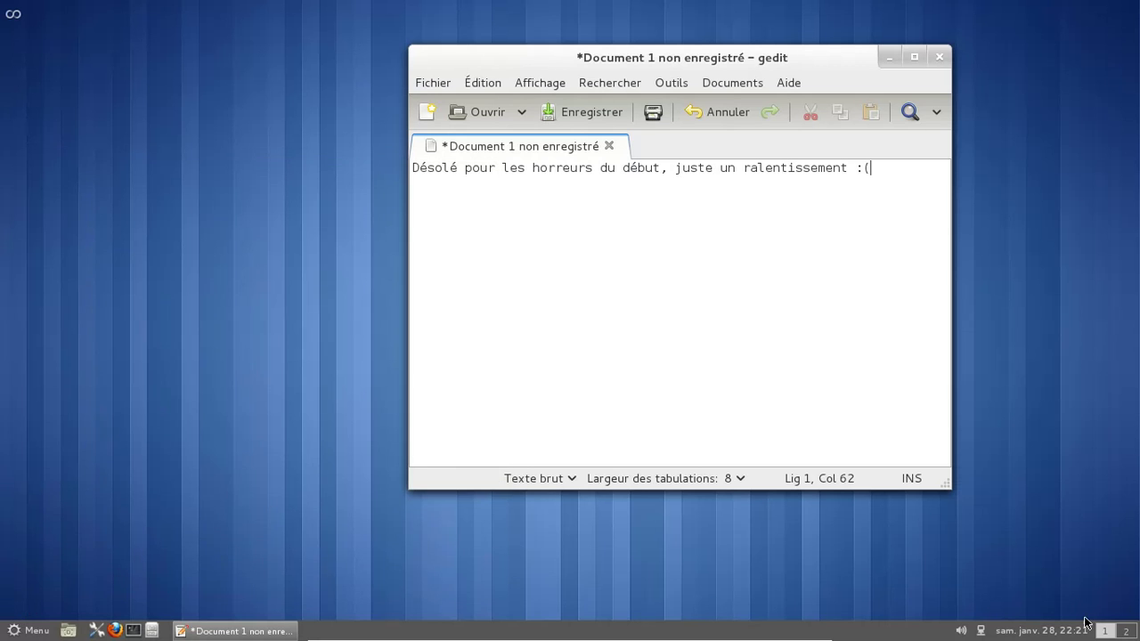
Step: View the desktop calendar and its date and time settings, and close the settings window
click(1019, 634)
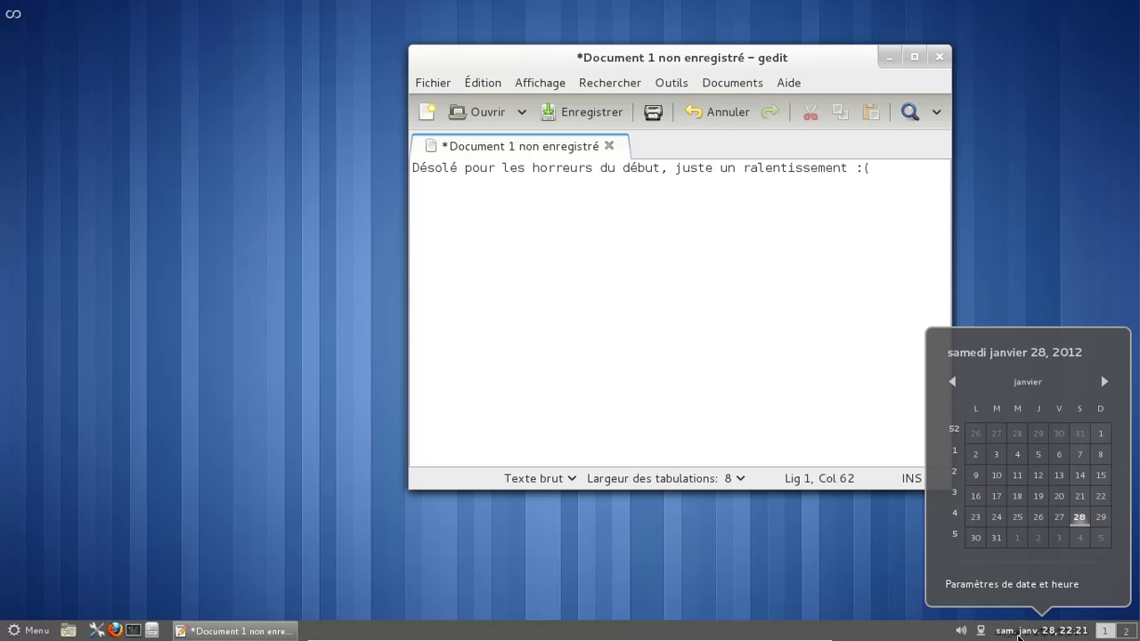
click(1018, 586)
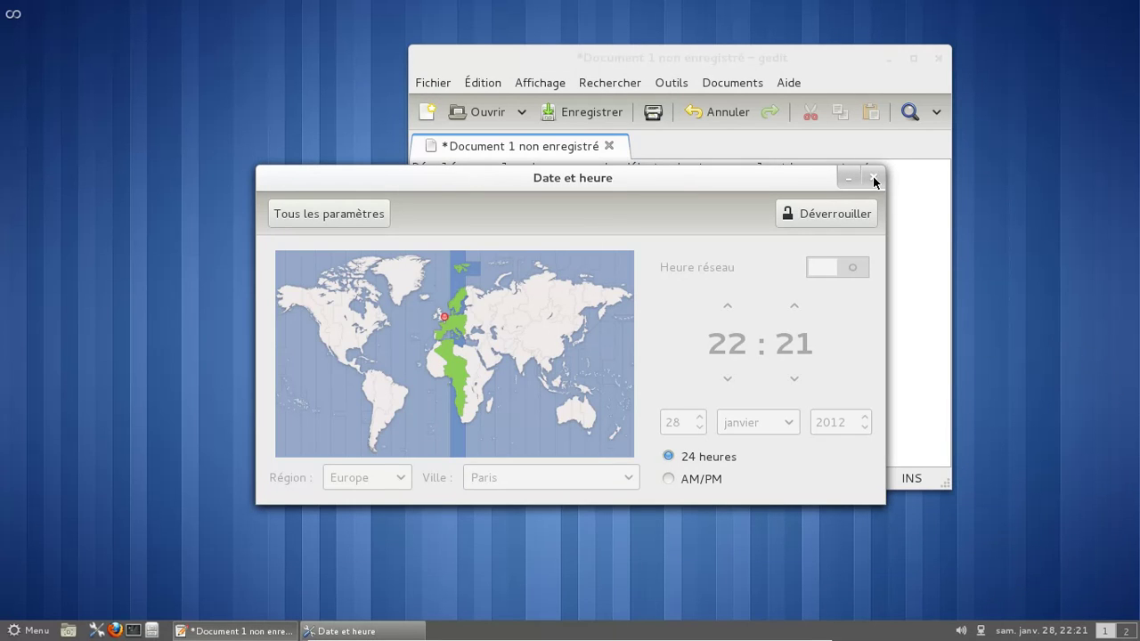
click(875, 180)
Step: Browse the Préférences applications and open Cinnamon Settings
click(28, 631)
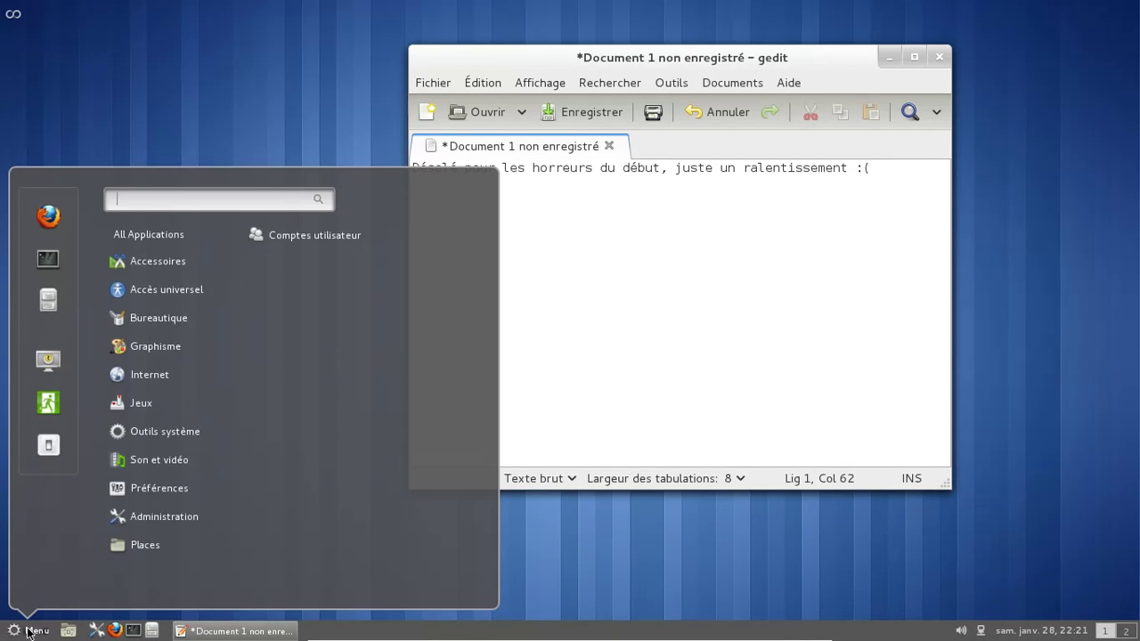
mouse_move(173, 500)
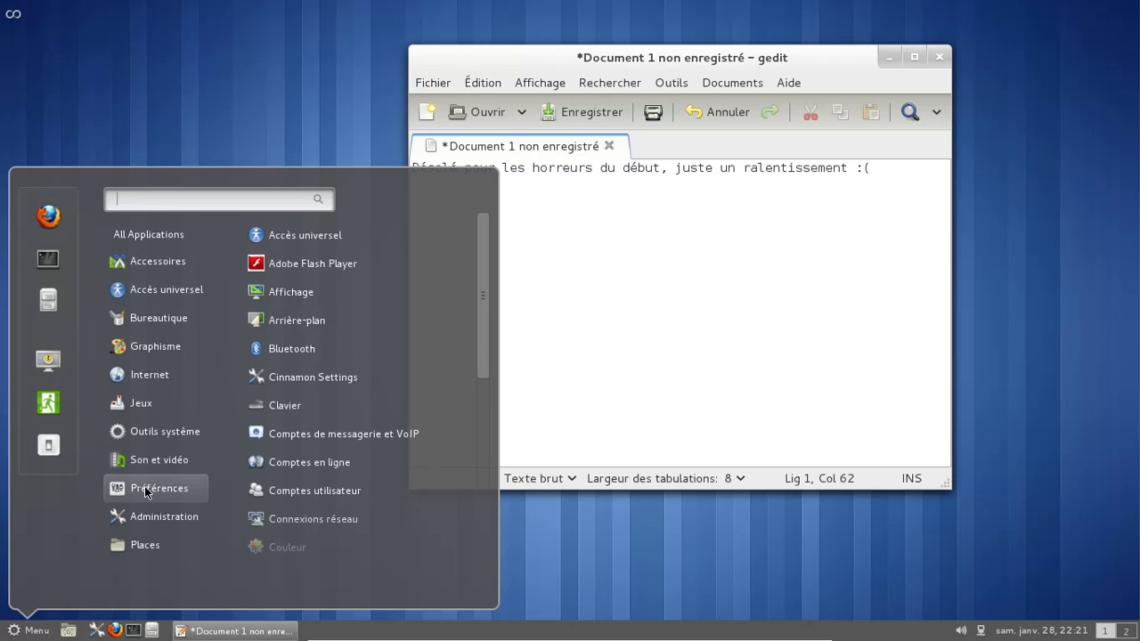
drag(484, 313, 485, 278)
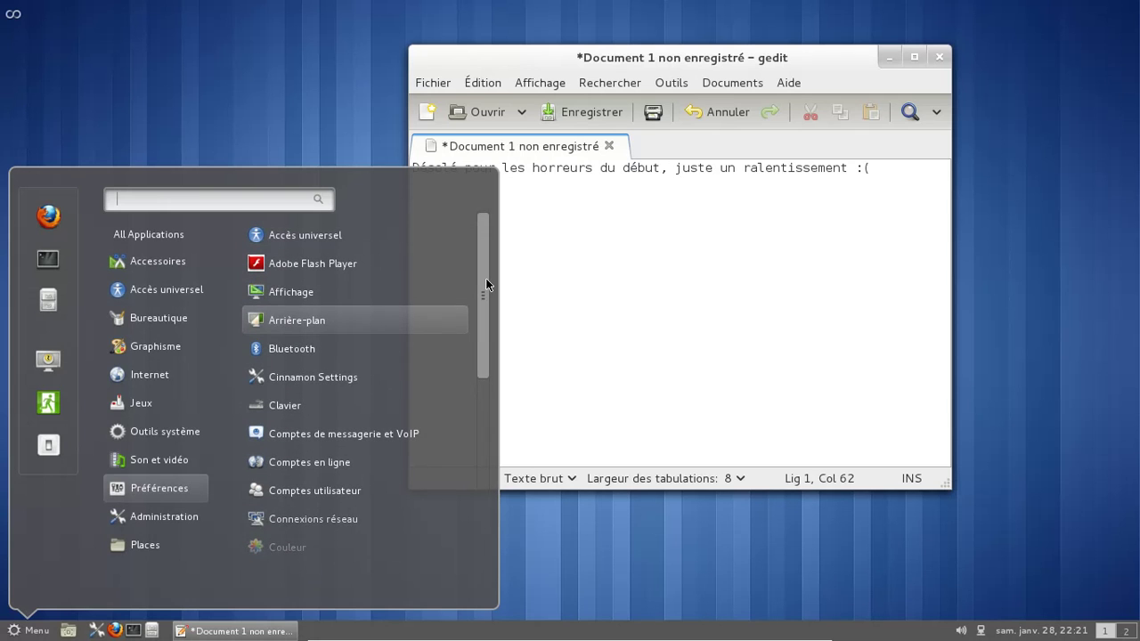
click(322, 377)
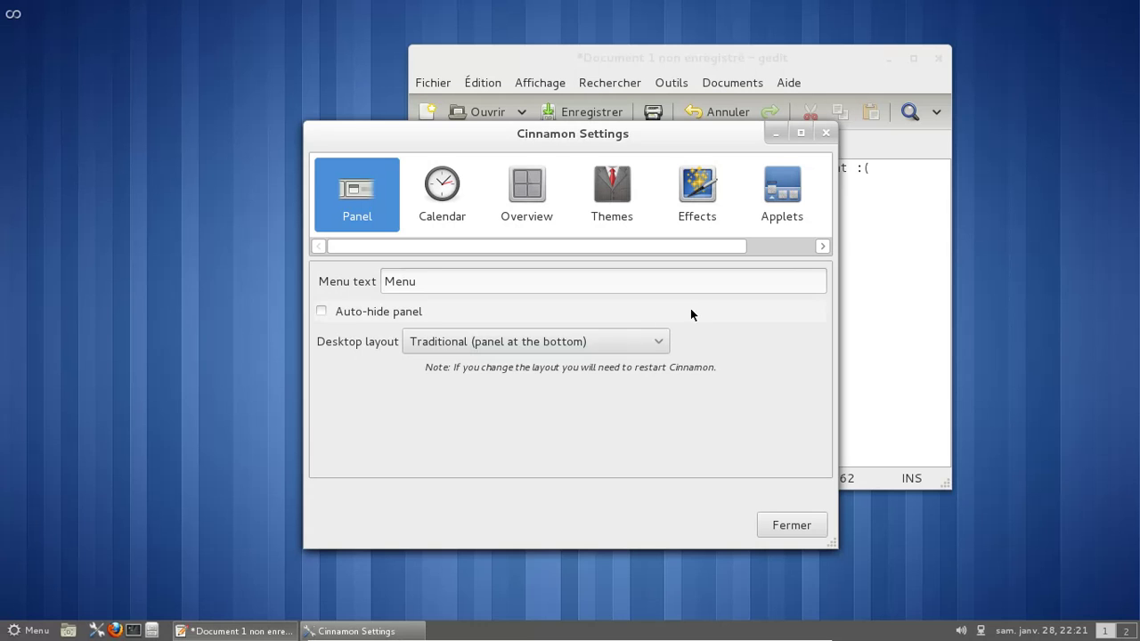
Step: Review the available desktop layouts and the Calendar, Overview, Themes and Effects sections of Cinnamon Settings
click(588, 342)
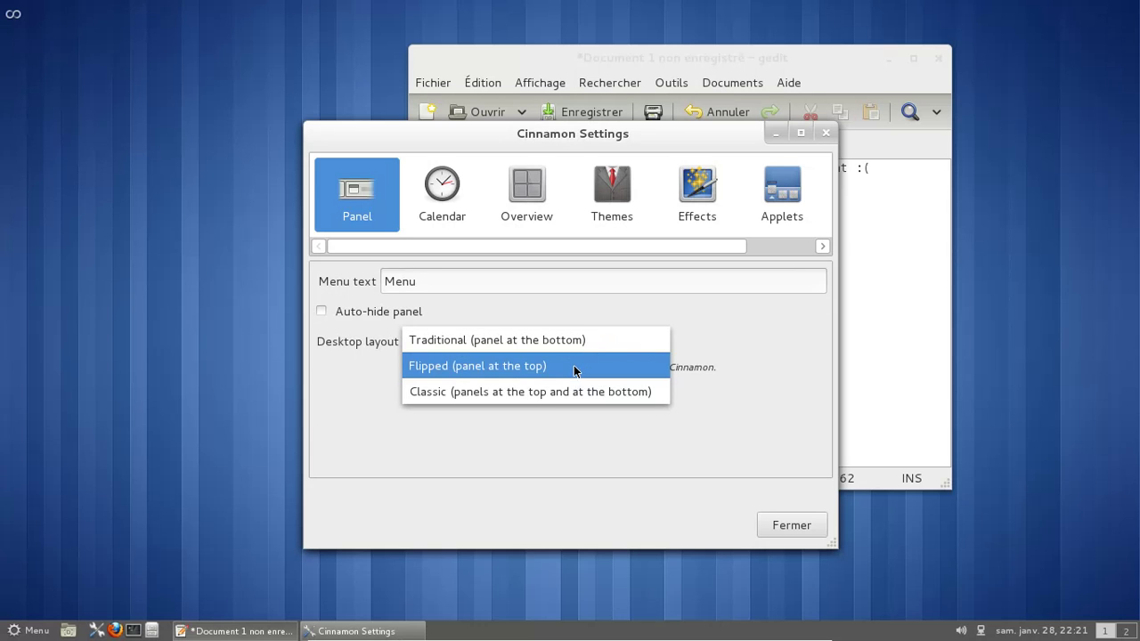
click(732, 305)
click(455, 191)
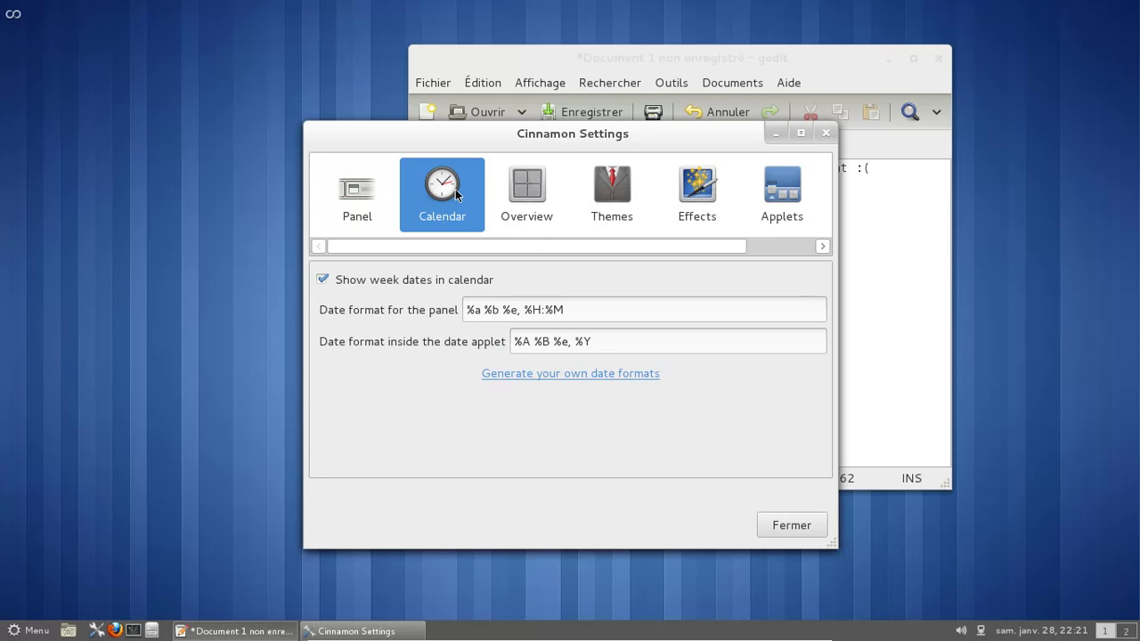
click(526, 194)
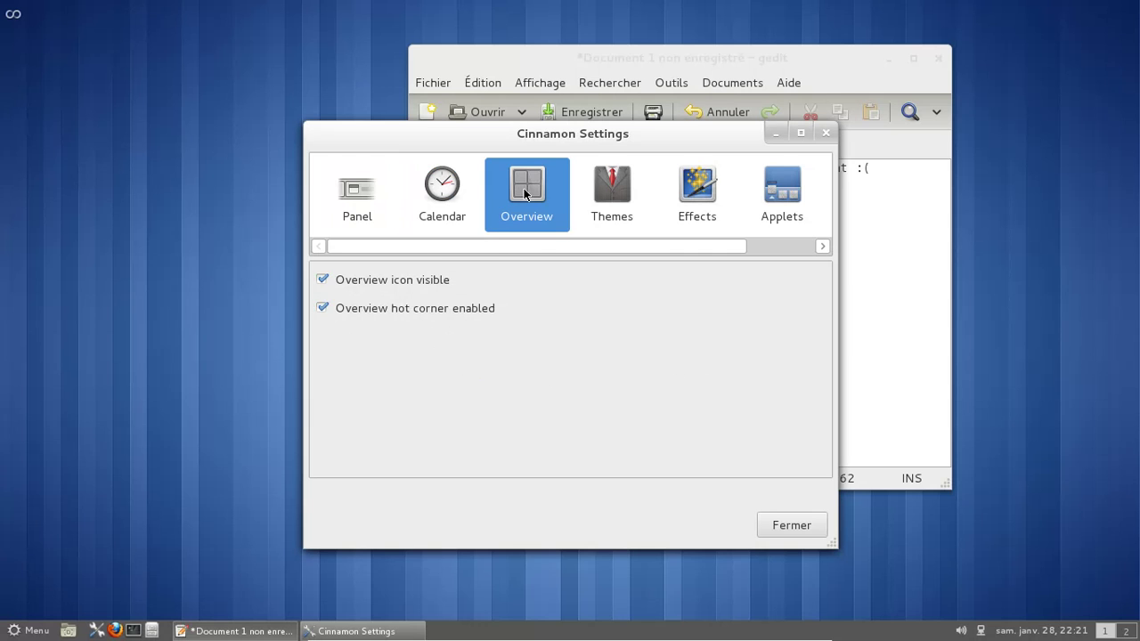
click(603, 192)
click(705, 199)
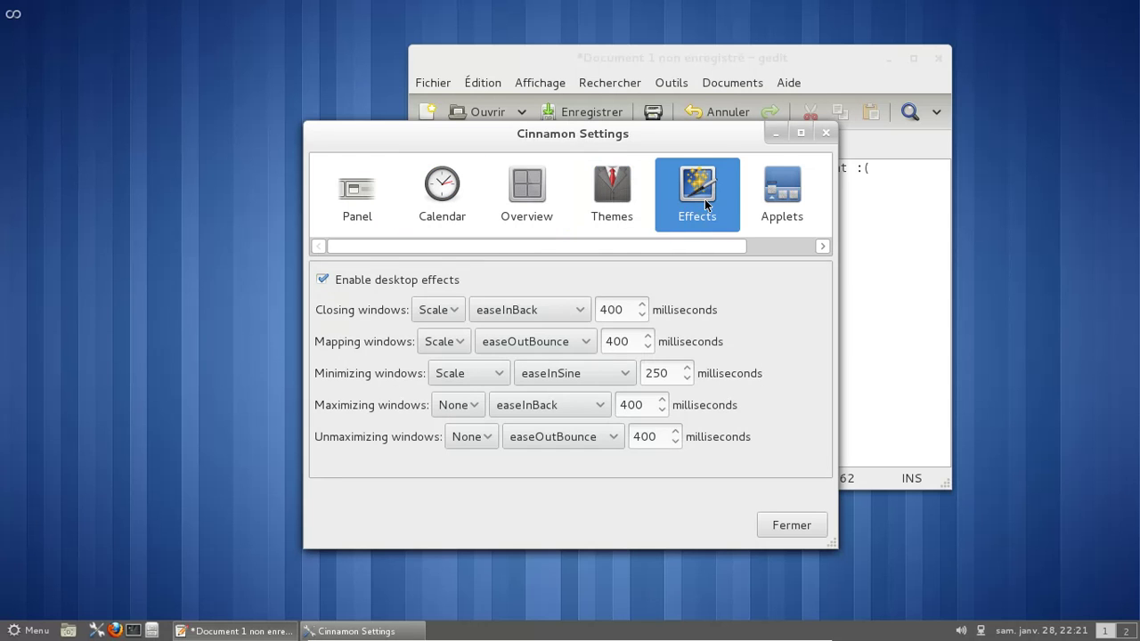
Step: Set the effect for minimizing windows to Fade and close Cinnamon Settings
click(443, 309)
click(443, 309)
click(463, 374)
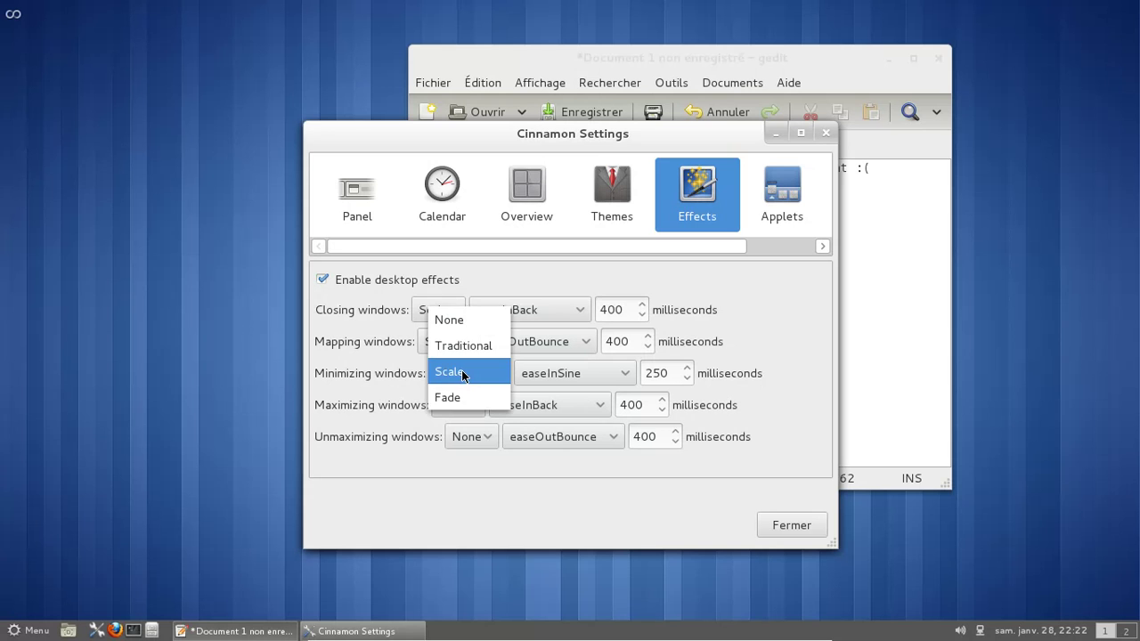
click(463, 397)
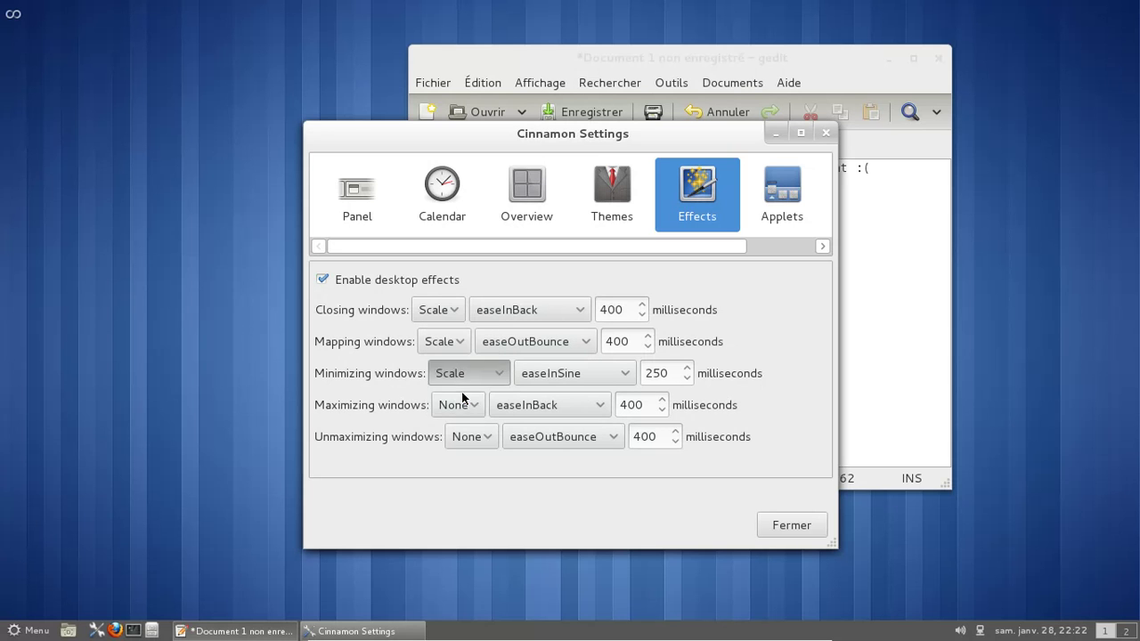
click(786, 518)
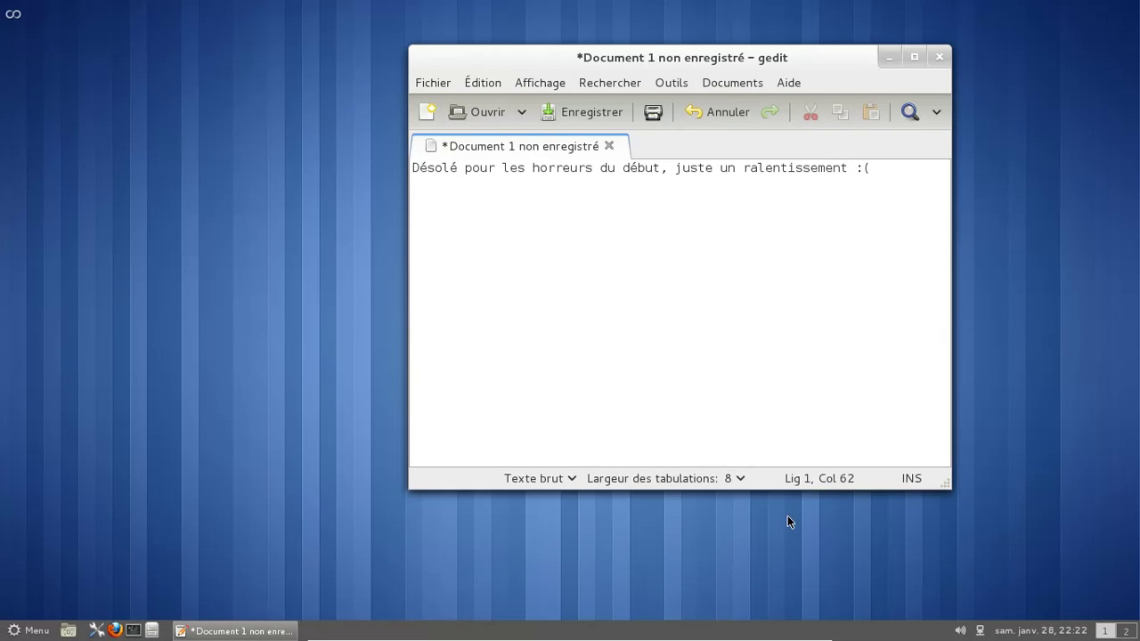
Step: Minimise and restore the gedit window to test the Fade effect
click(884, 56)
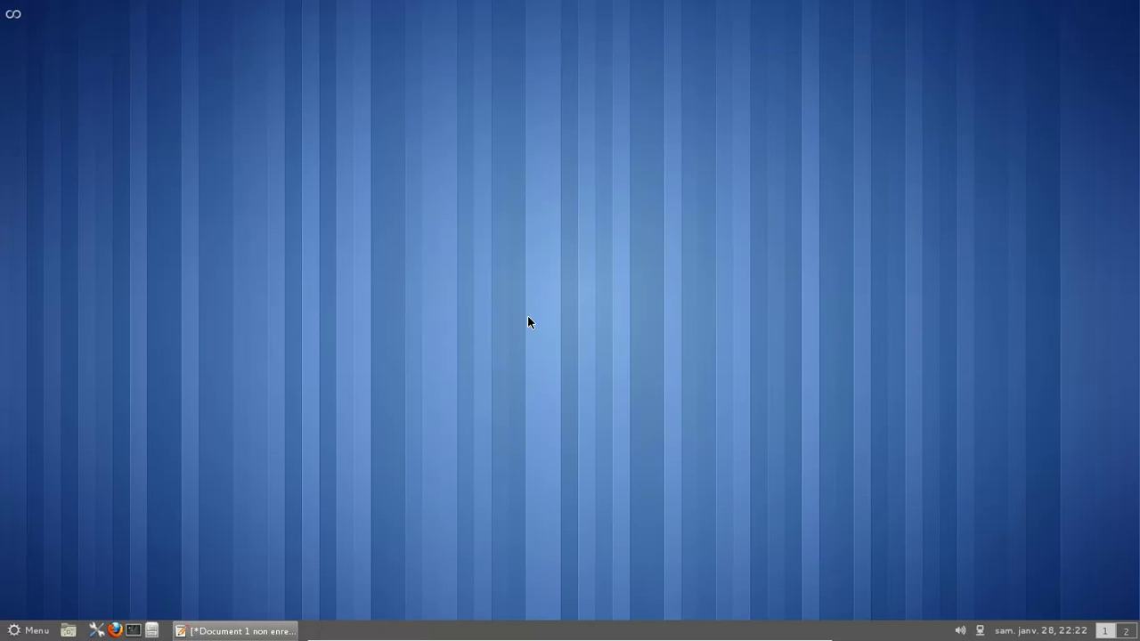
click(236, 632)
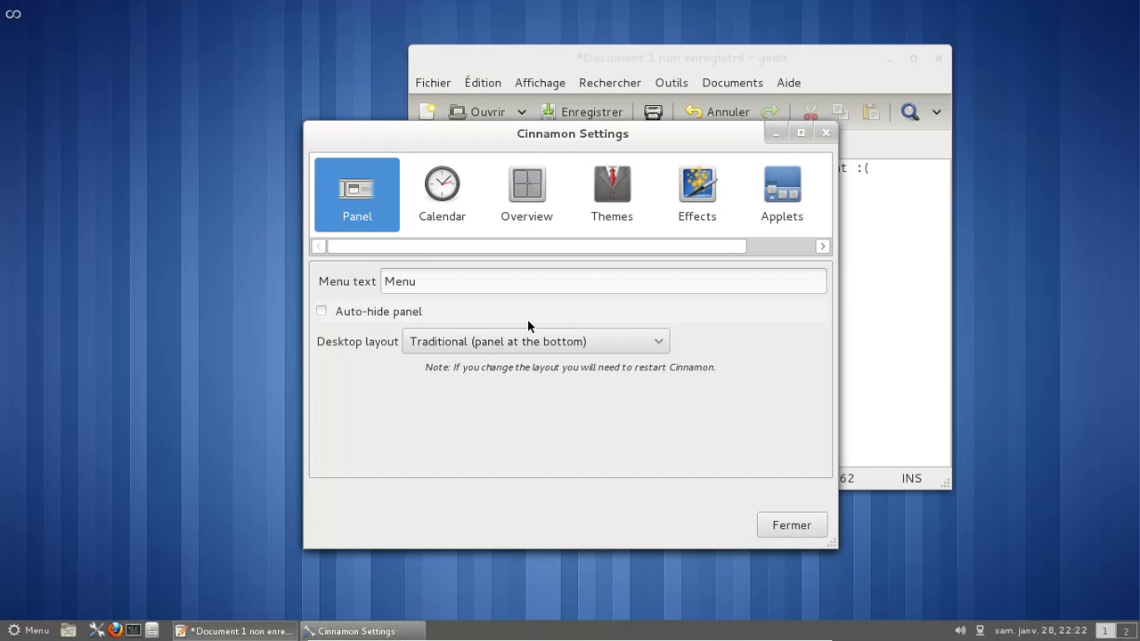
Step: Set the effect for mapping windows to Fade in the Effects section of Cinnamon Settings
click(689, 197)
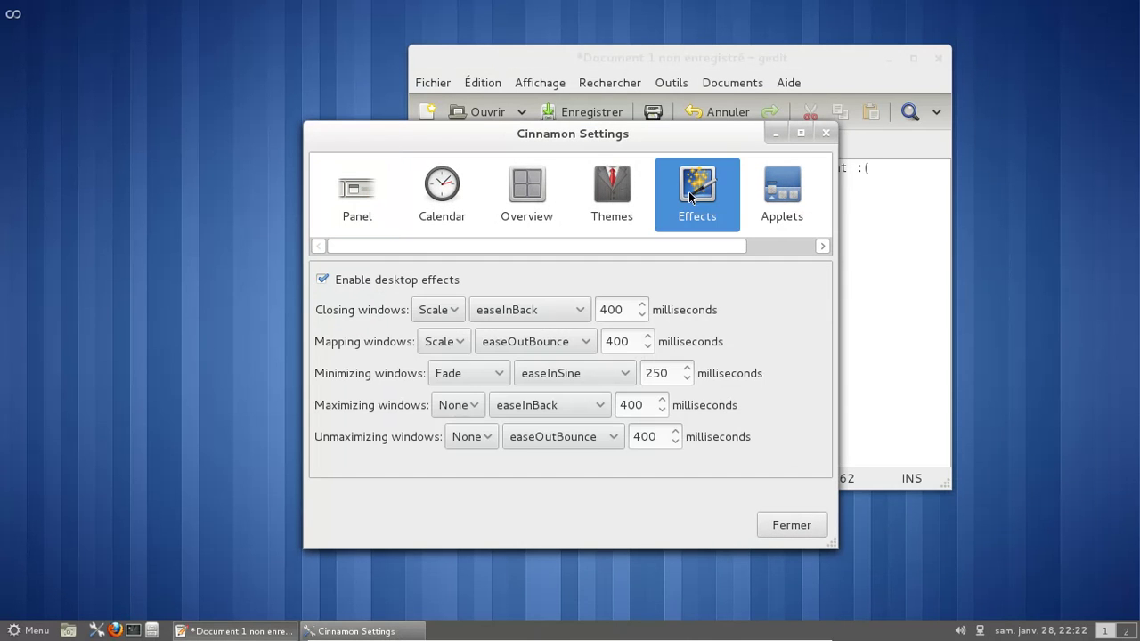
click(450, 342)
click(451, 366)
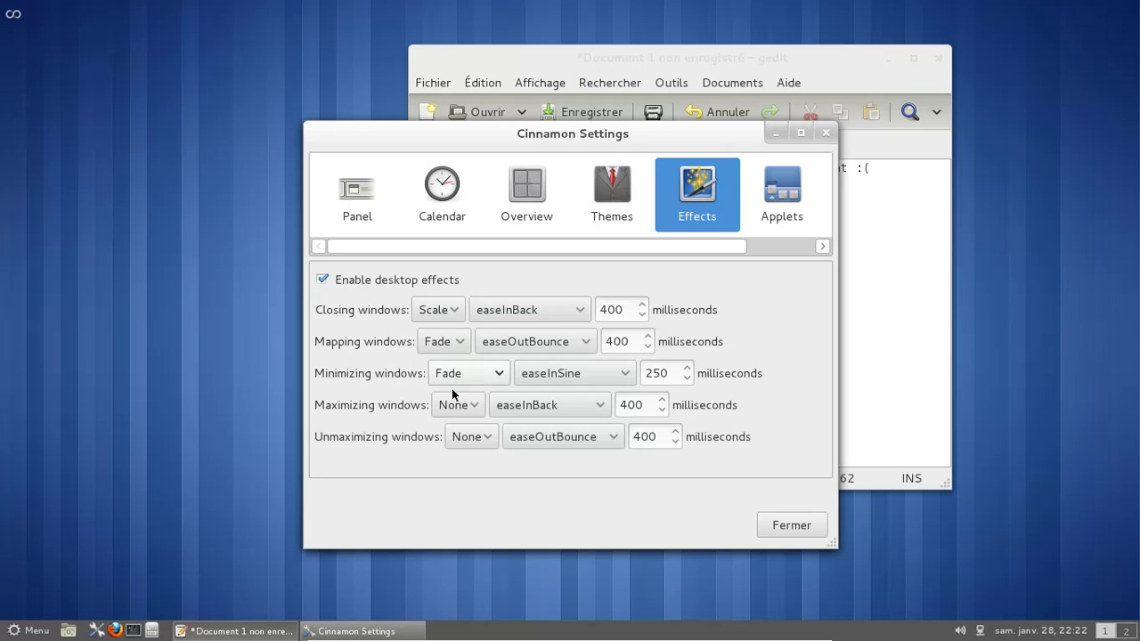
Step: Check the effects available for maximizing and unmaximizing windows, keeping None for both
click(460, 405)
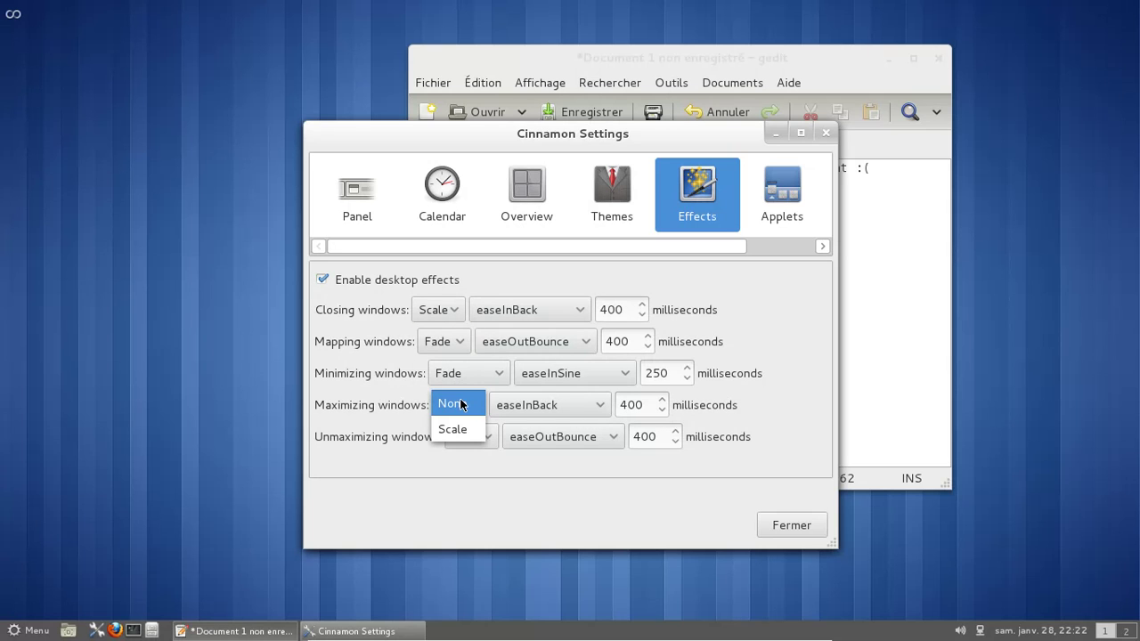
click(460, 405)
click(477, 436)
click(478, 433)
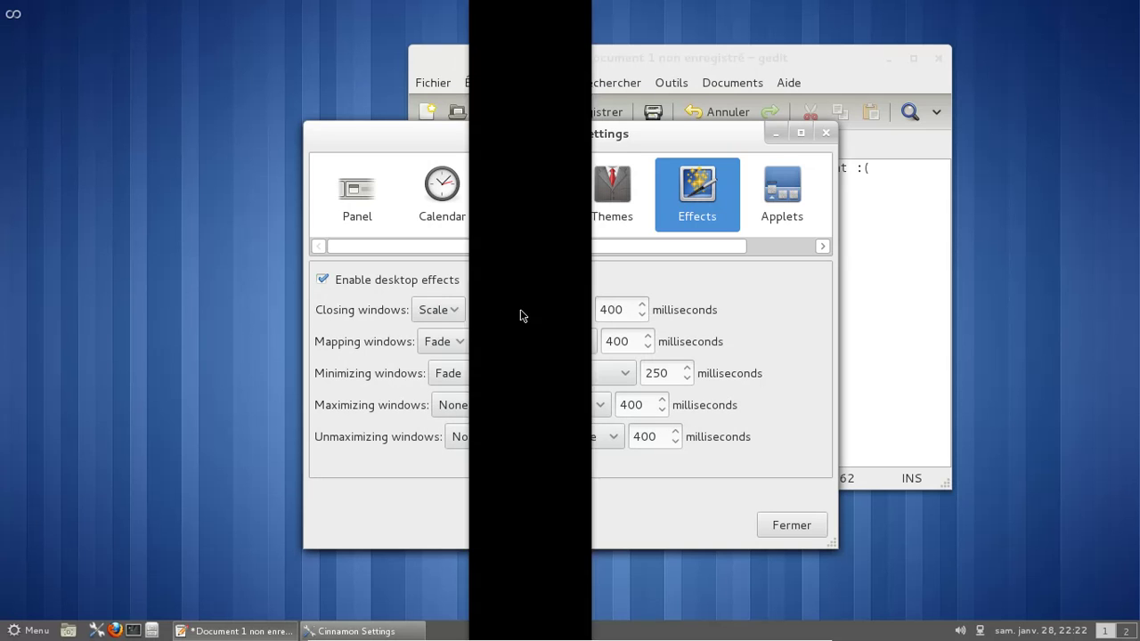
Step: Set the transition for closing windows to easeInSine
click(520, 309)
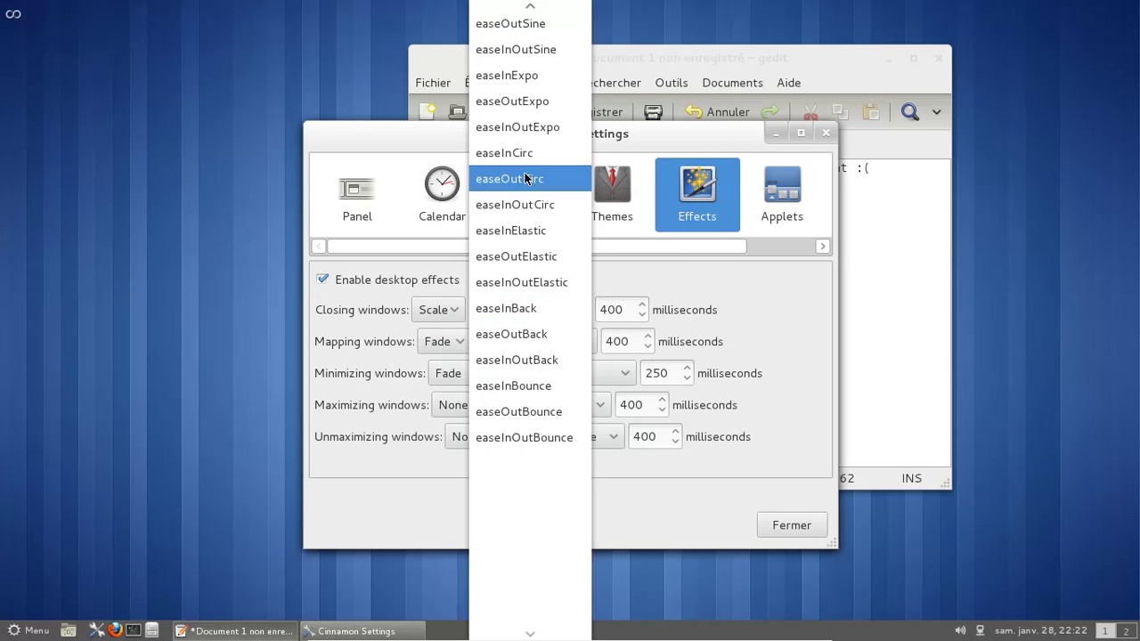
mouse_move(527, 8)
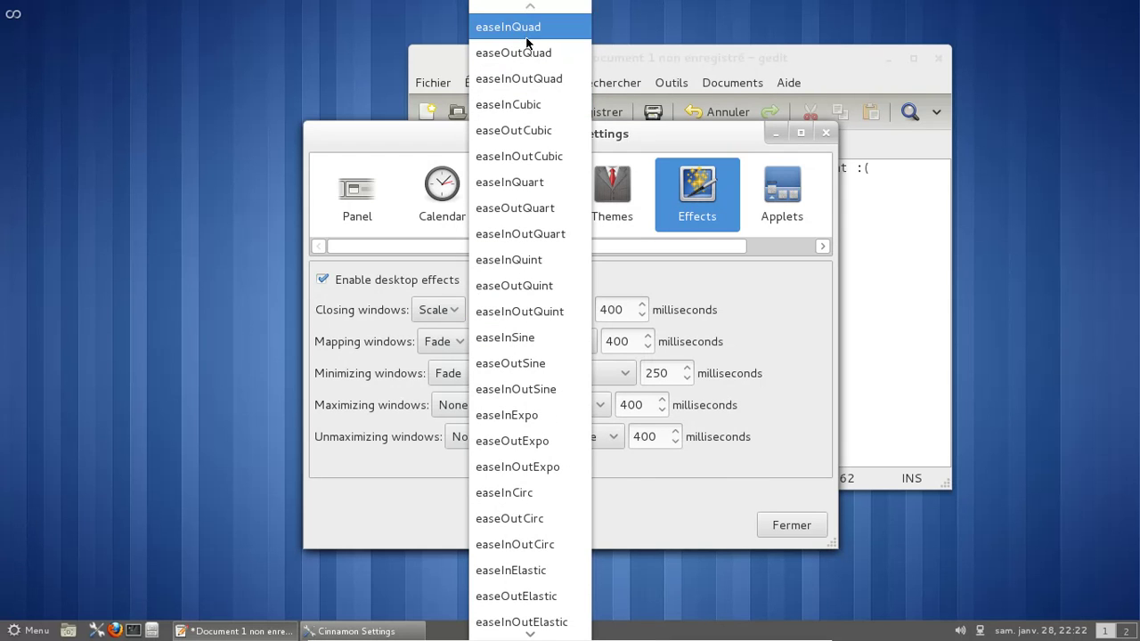
click(529, 338)
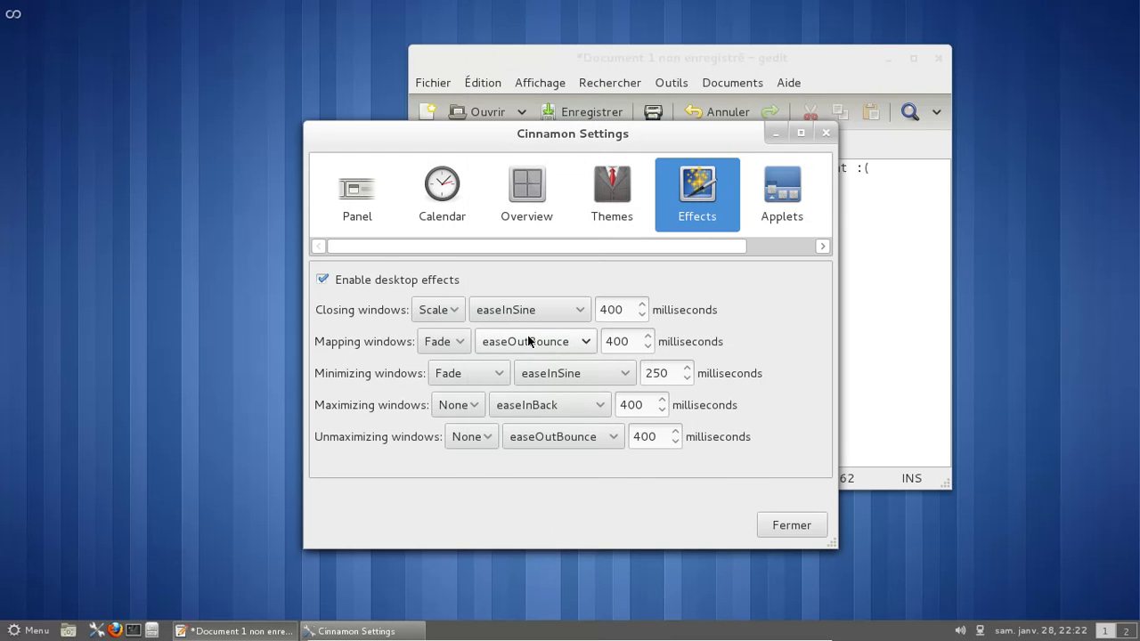
Step: Close the gedit document without saving to test the closing effect, and close Cinnamon Settings
click(937, 60)
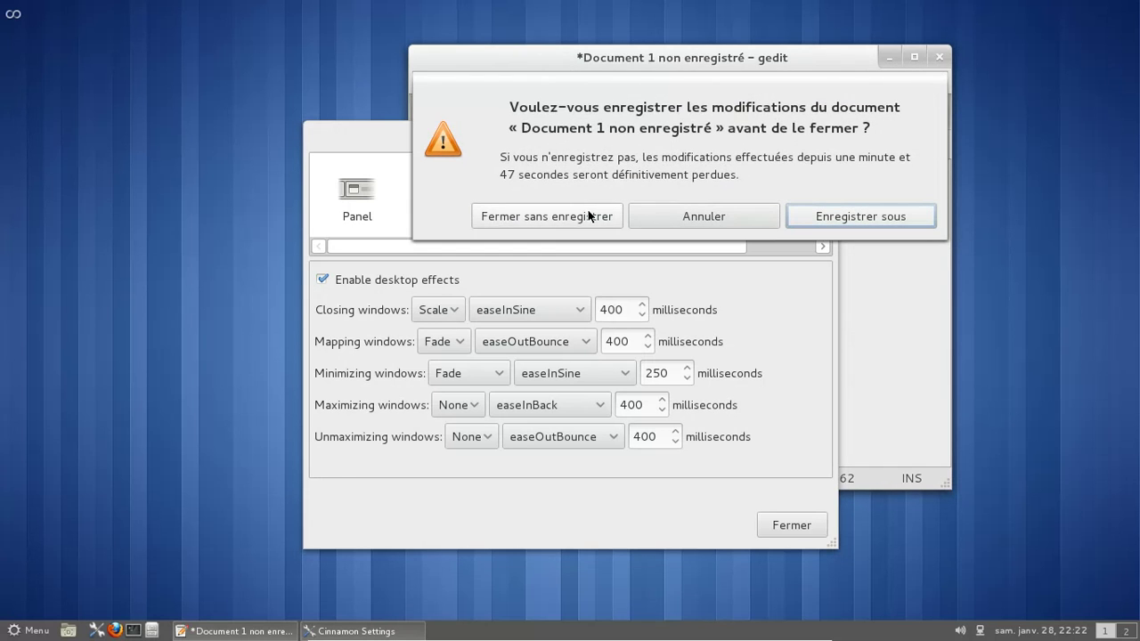
click(589, 216)
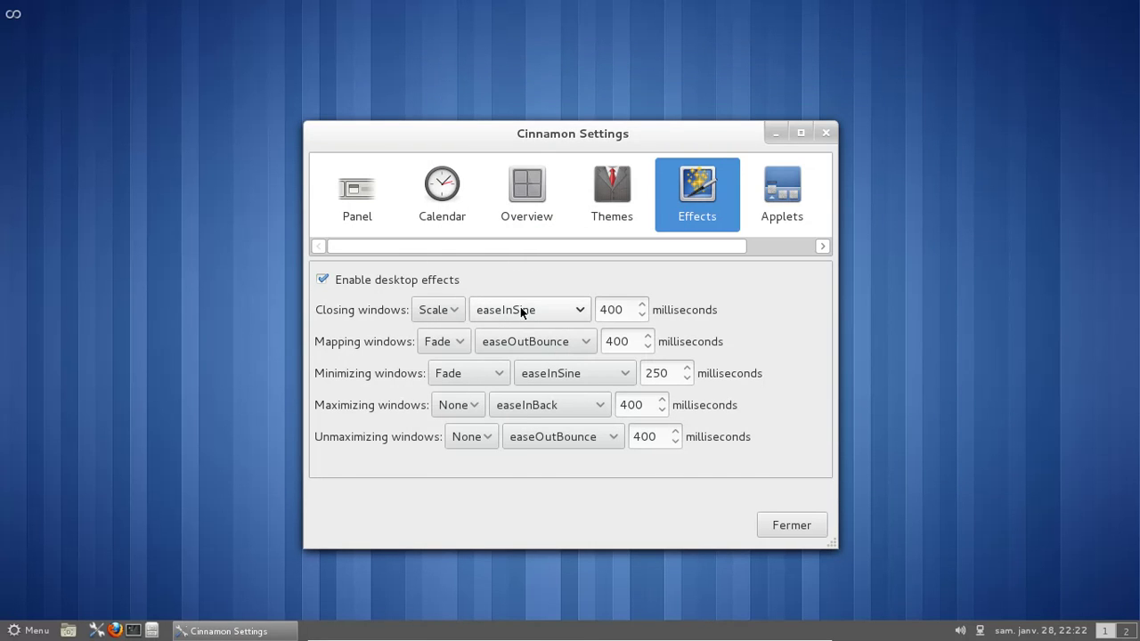
click(802, 528)
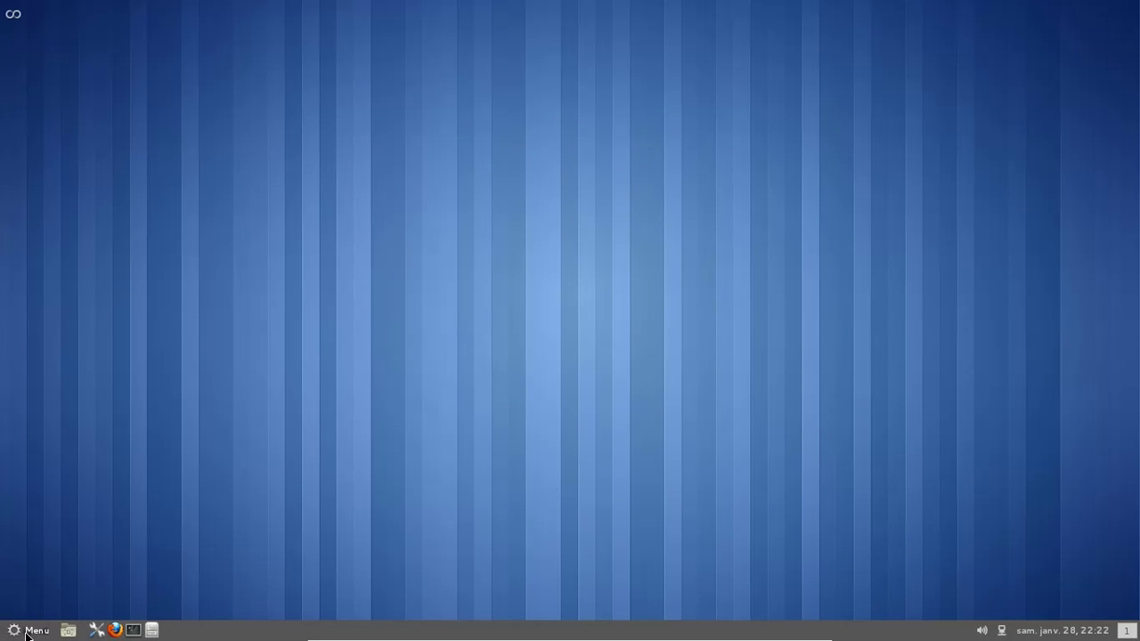
Step: Reopen Cinnamon Settings and close one of its duplicate windows
click(28, 633)
click(104, 632)
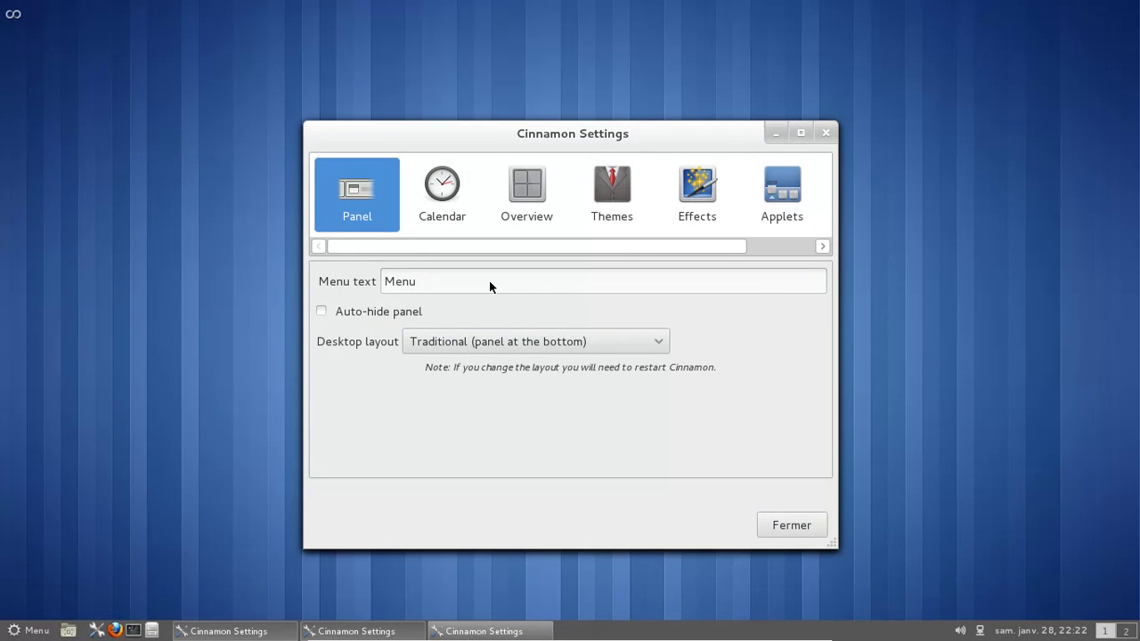
click(826, 132)
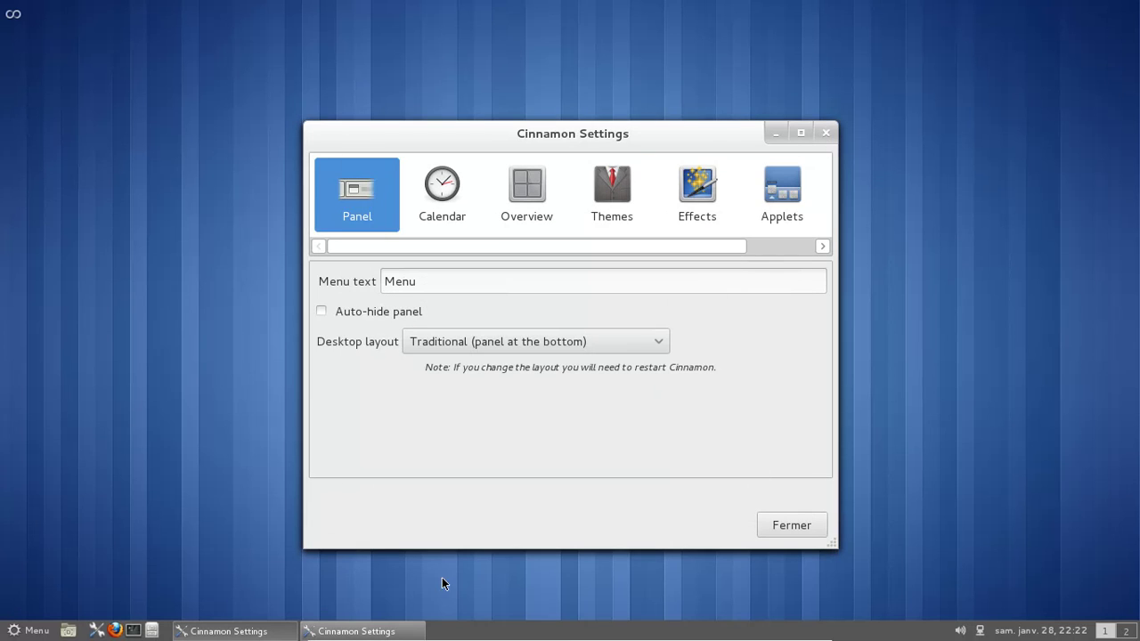
Step: Enable the Removable drives applet and view its list of drives from the panel
click(779, 185)
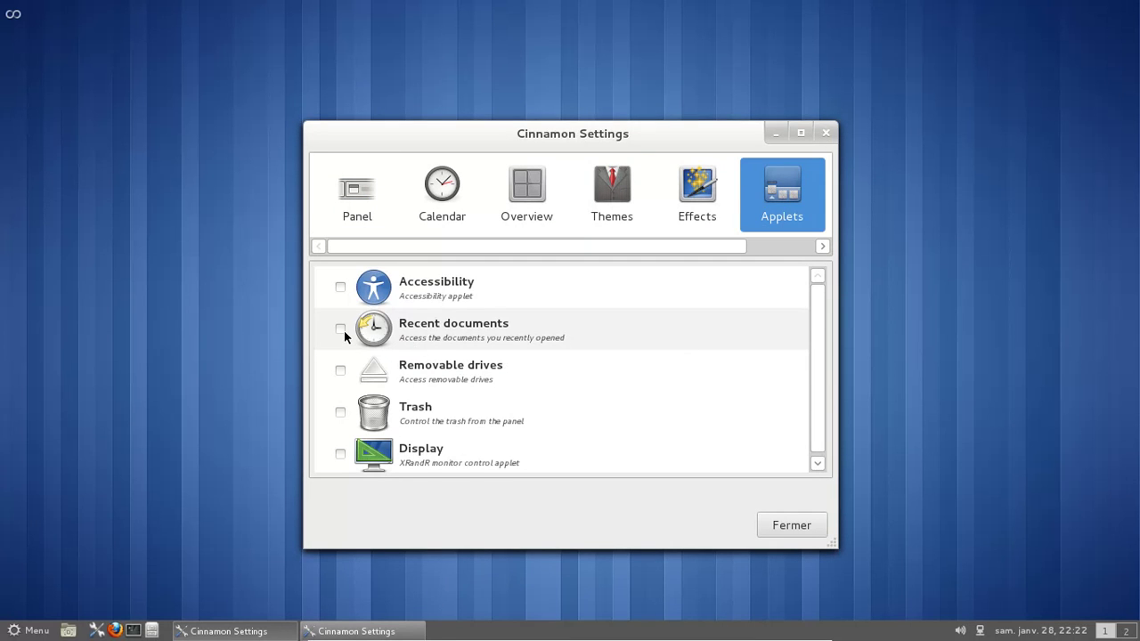
click(340, 371)
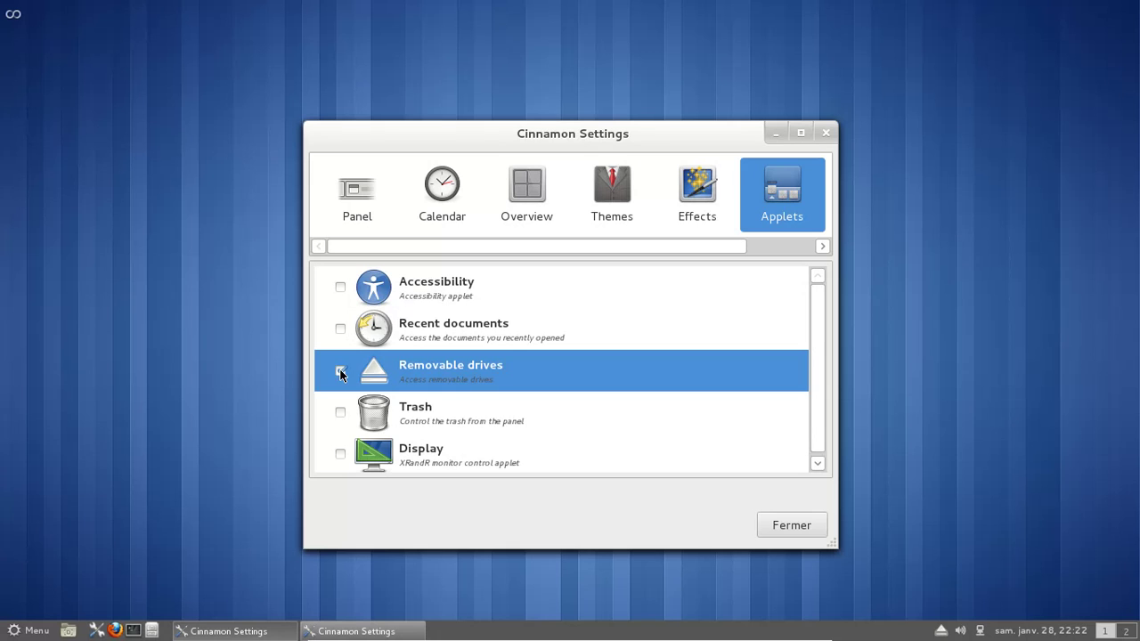
click(939, 630)
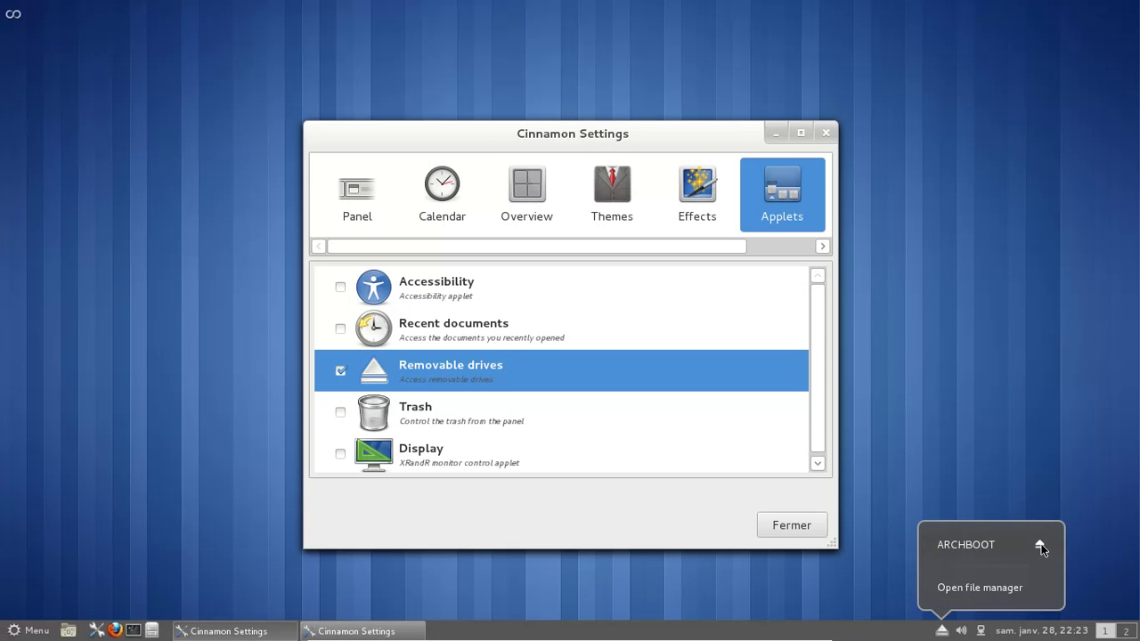
click(847, 604)
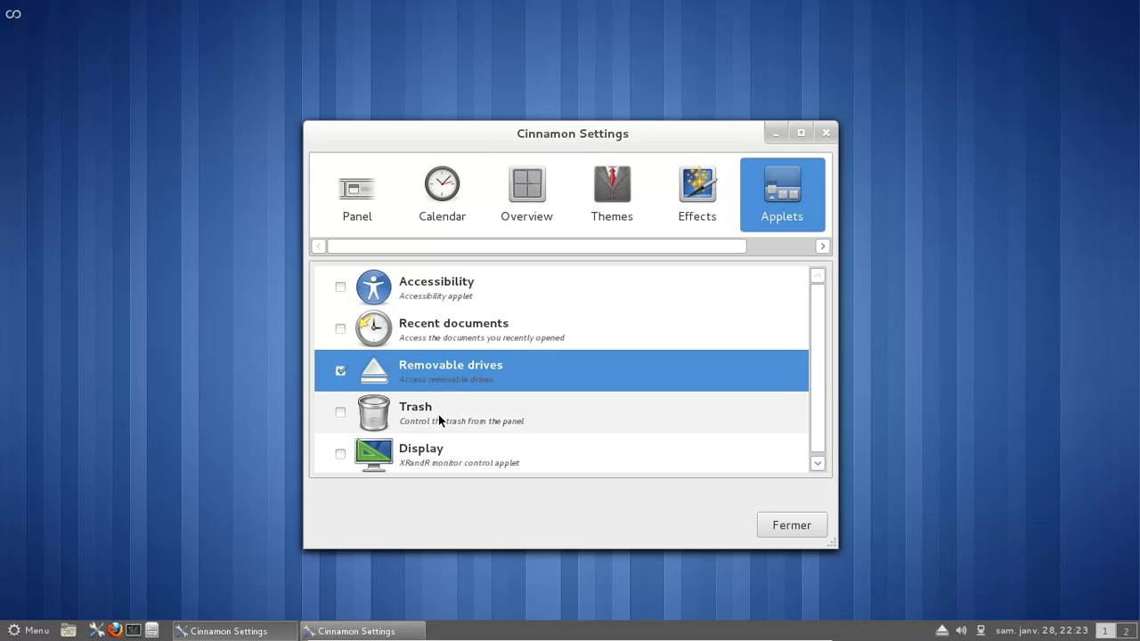
Step: Review the Themes, Overview and Panel sections and close both Cinnamon Settings windows
drag(721, 250, 837, 246)
click(528, 196)
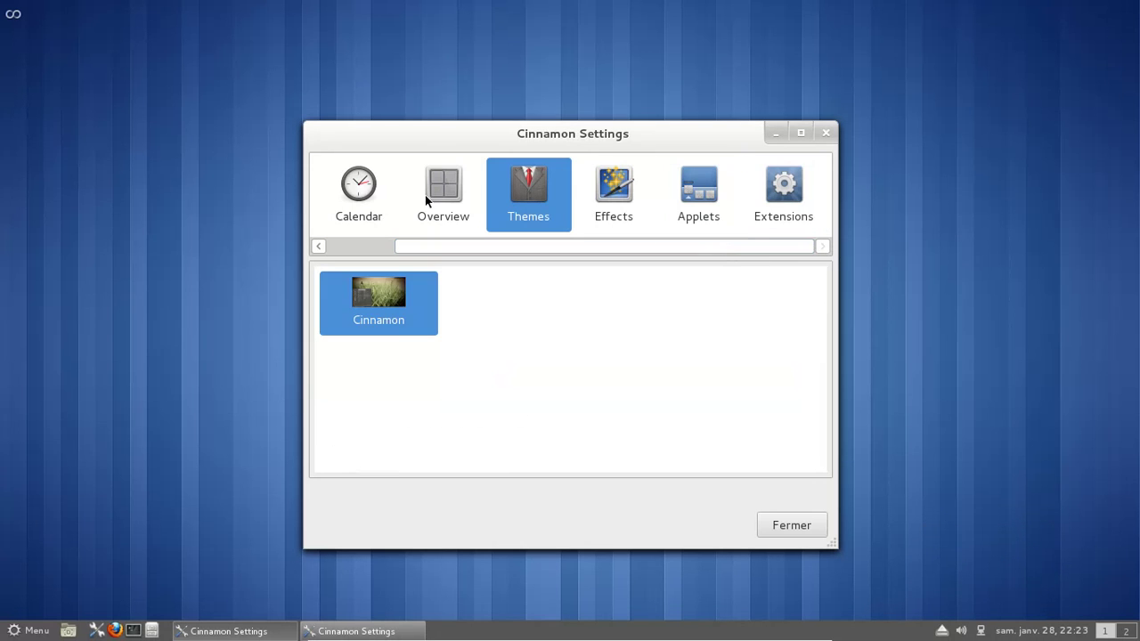
click(425, 200)
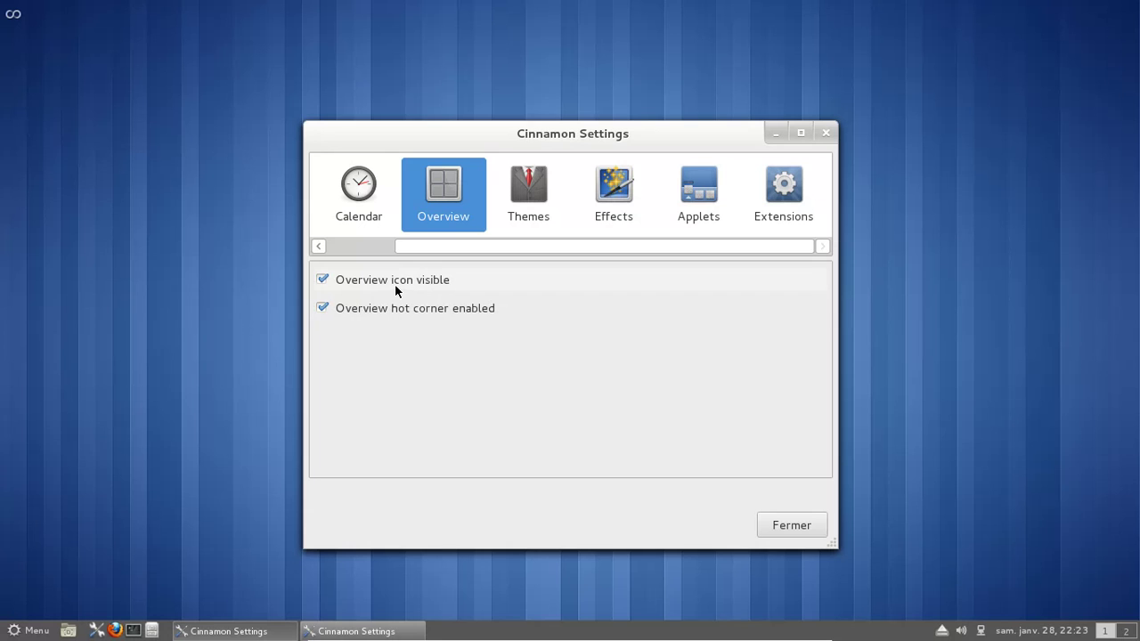
click(373, 247)
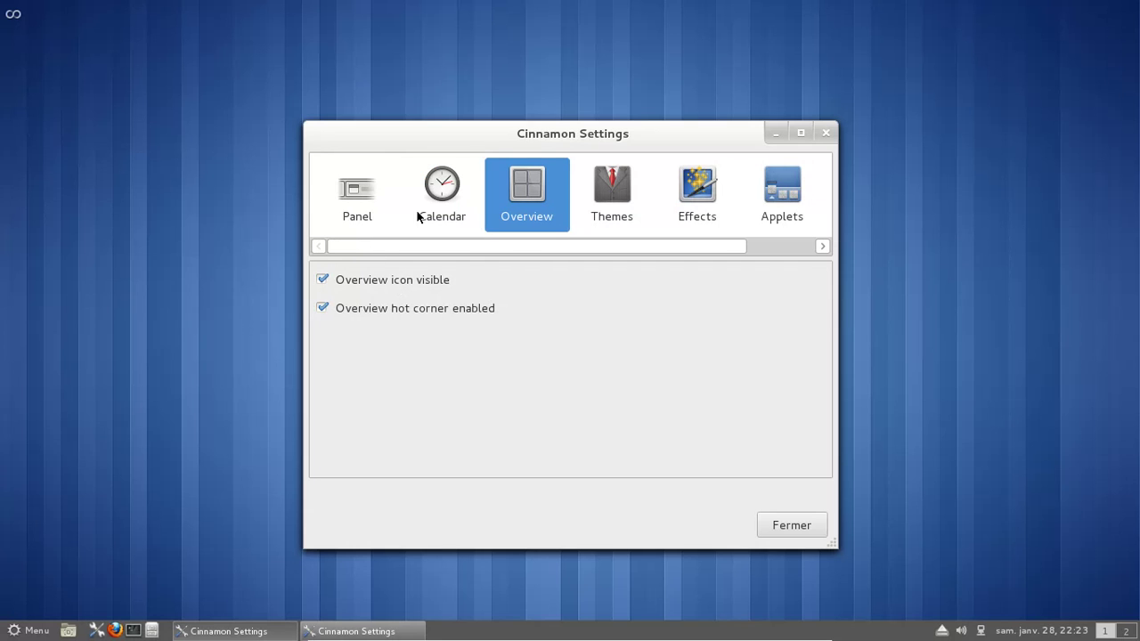
click(367, 218)
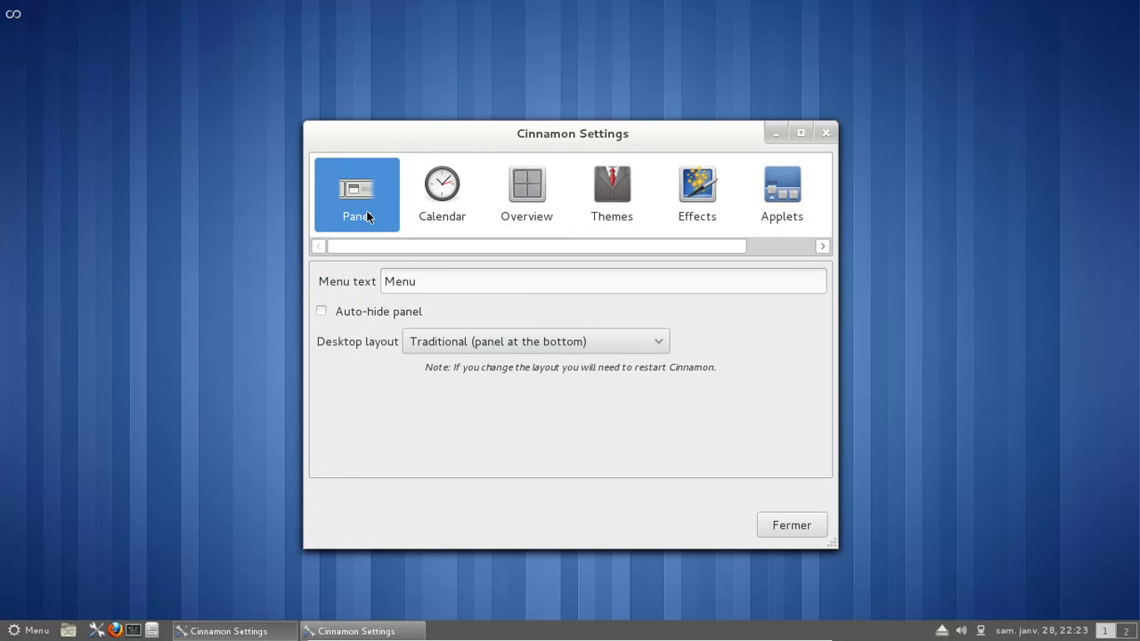
click(771, 529)
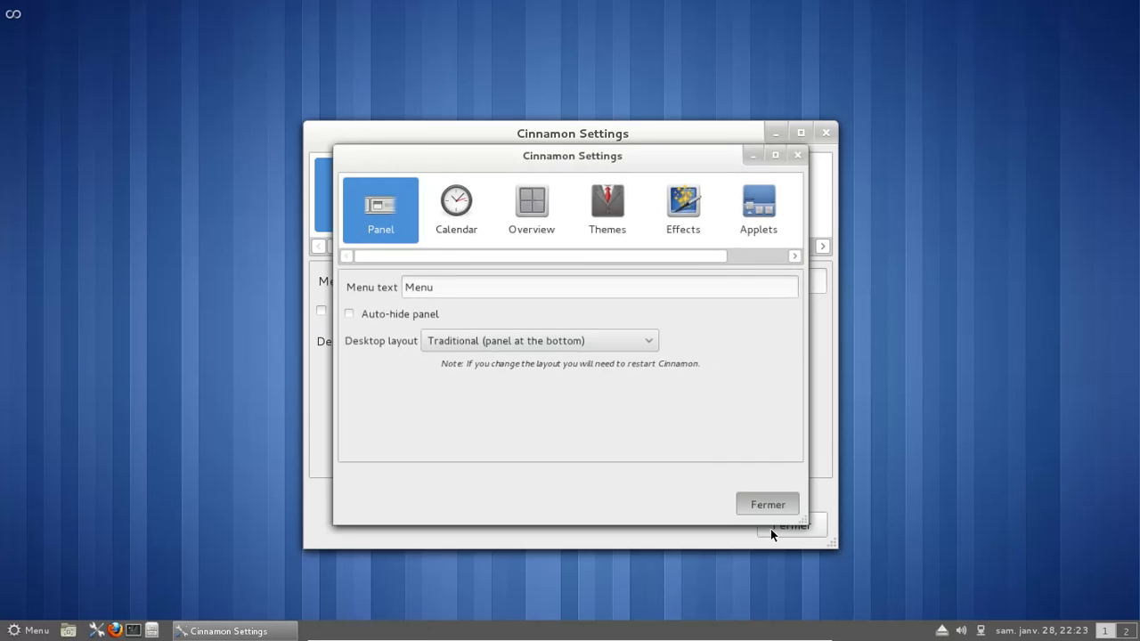
click(789, 525)
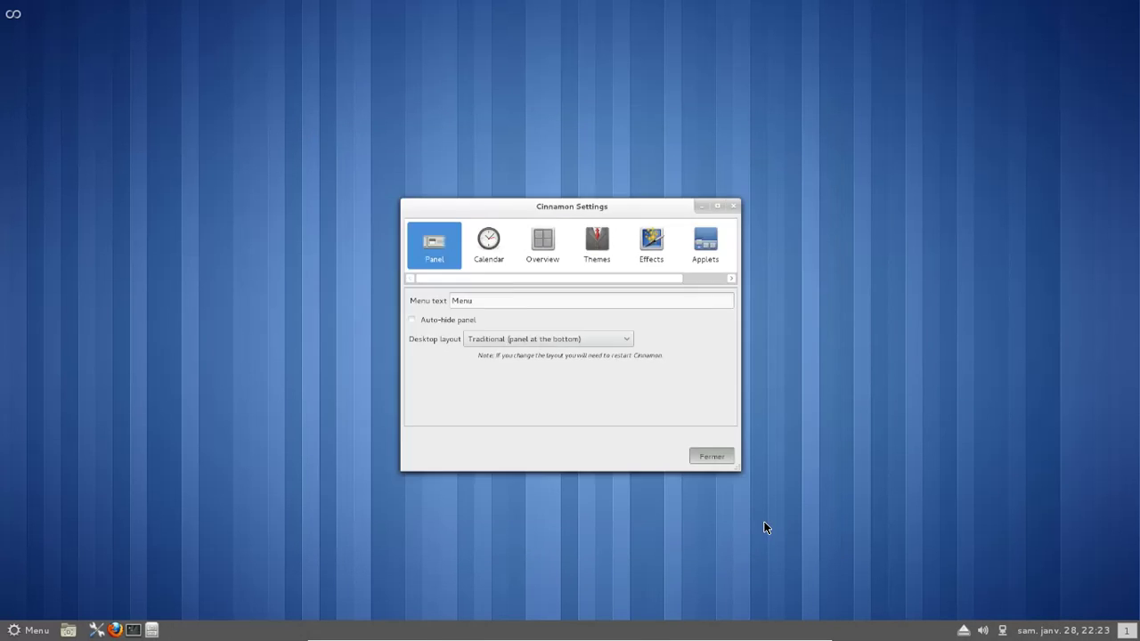
Step: Launch Firefox, restore its window from maximized, and reposition and enlarge it over most of the desktop
click(114, 629)
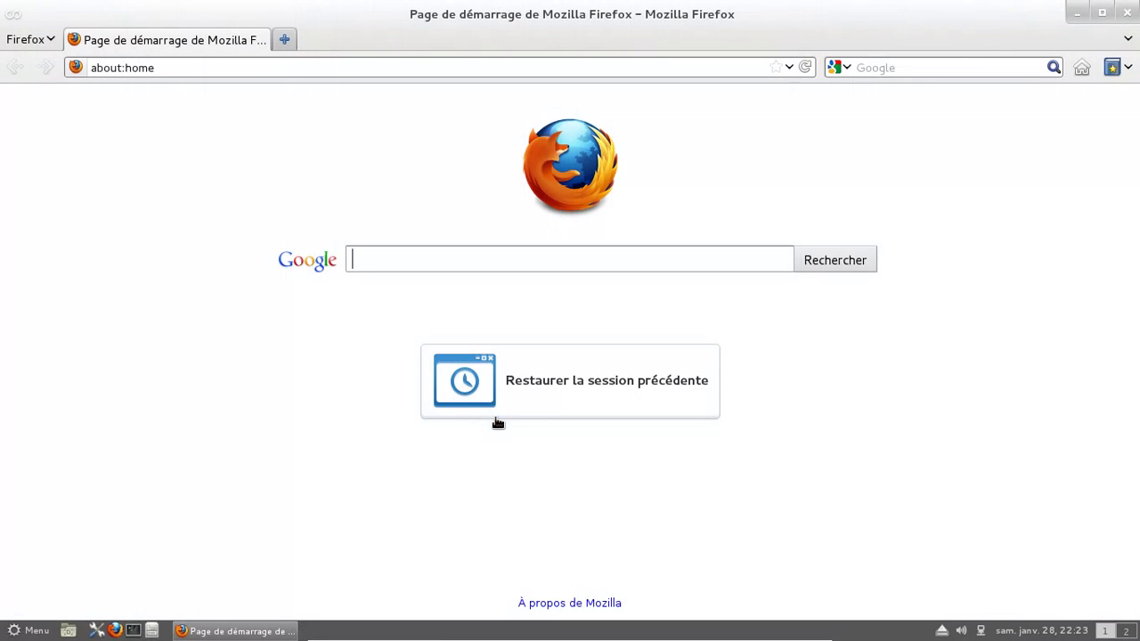
click(1102, 14)
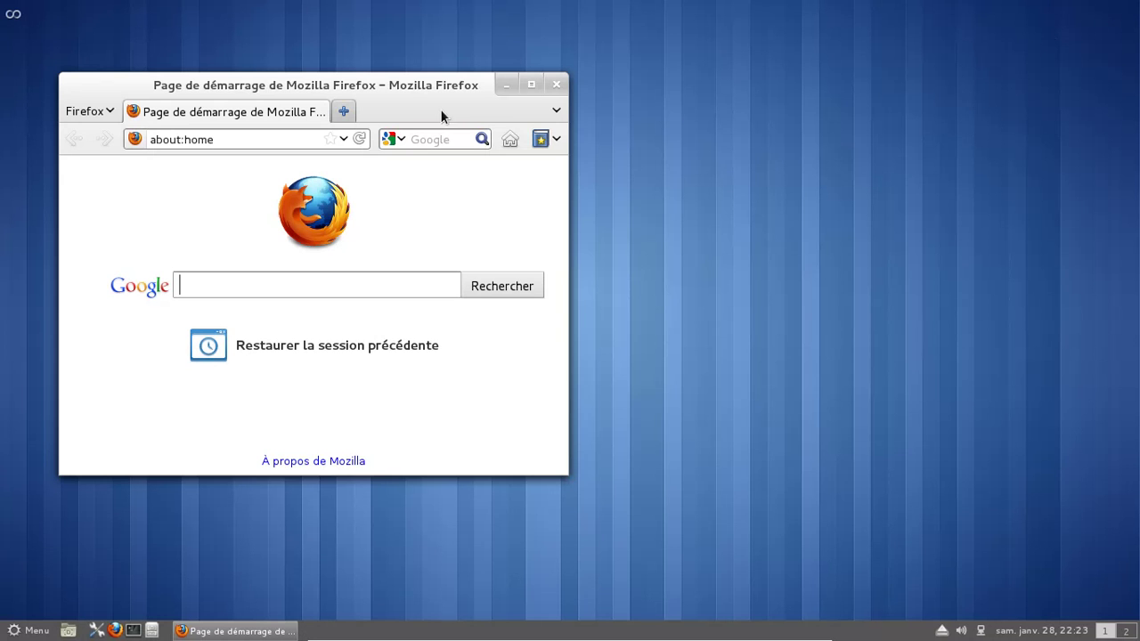
drag(439, 84, 553, 37)
drag(682, 431, 1043, 580)
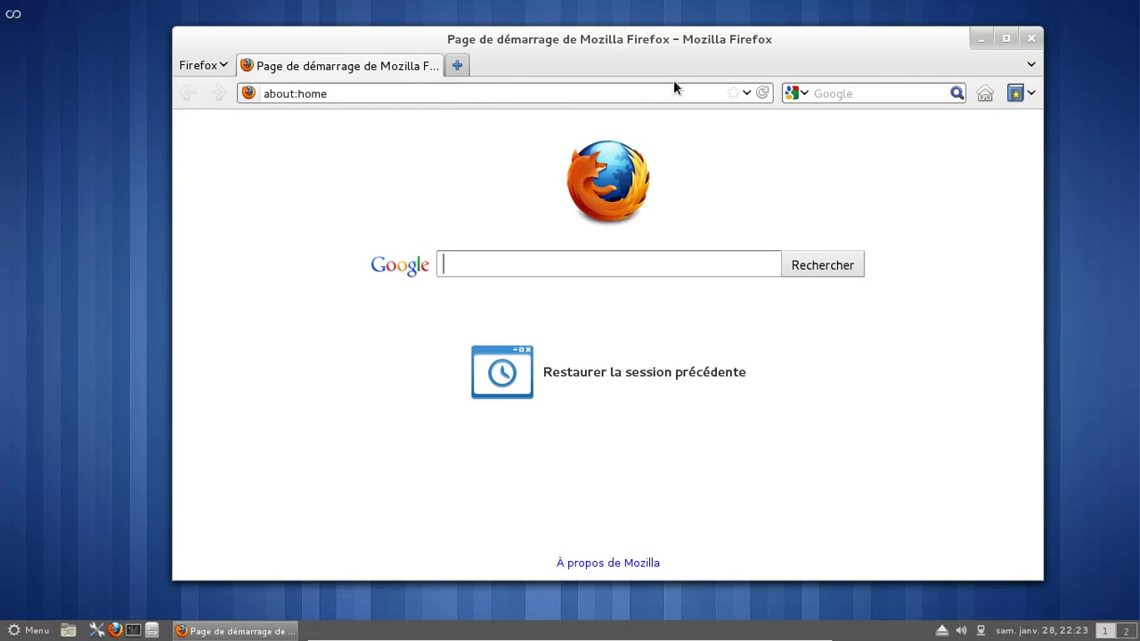
Step: Show the version information for Firefox in its About window
click(216, 67)
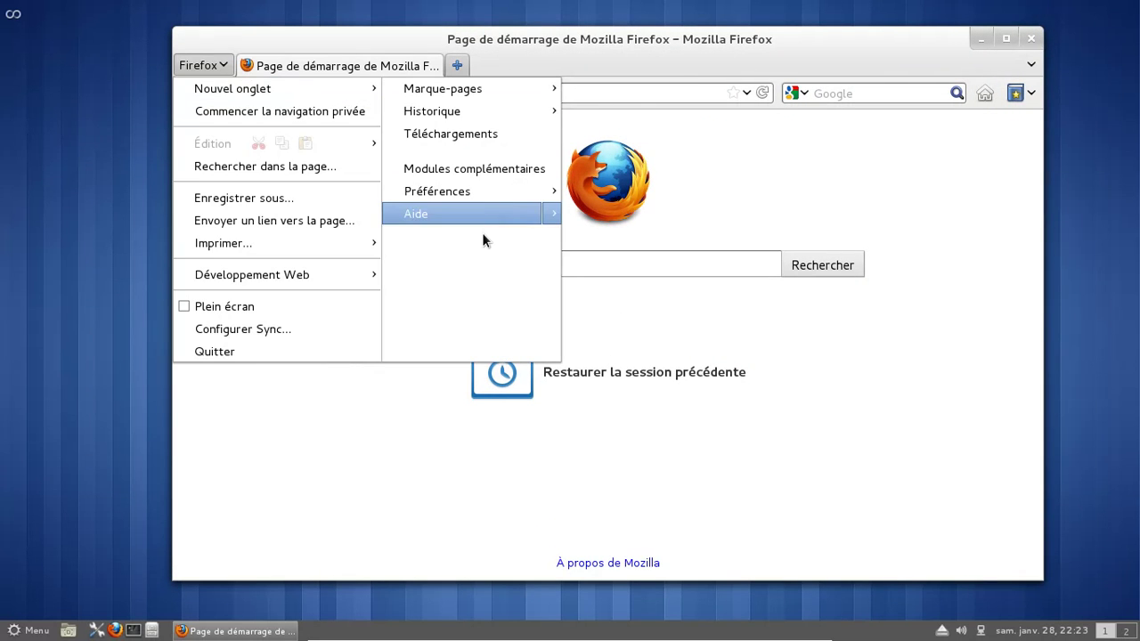
mouse_move(554, 221)
click(681, 346)
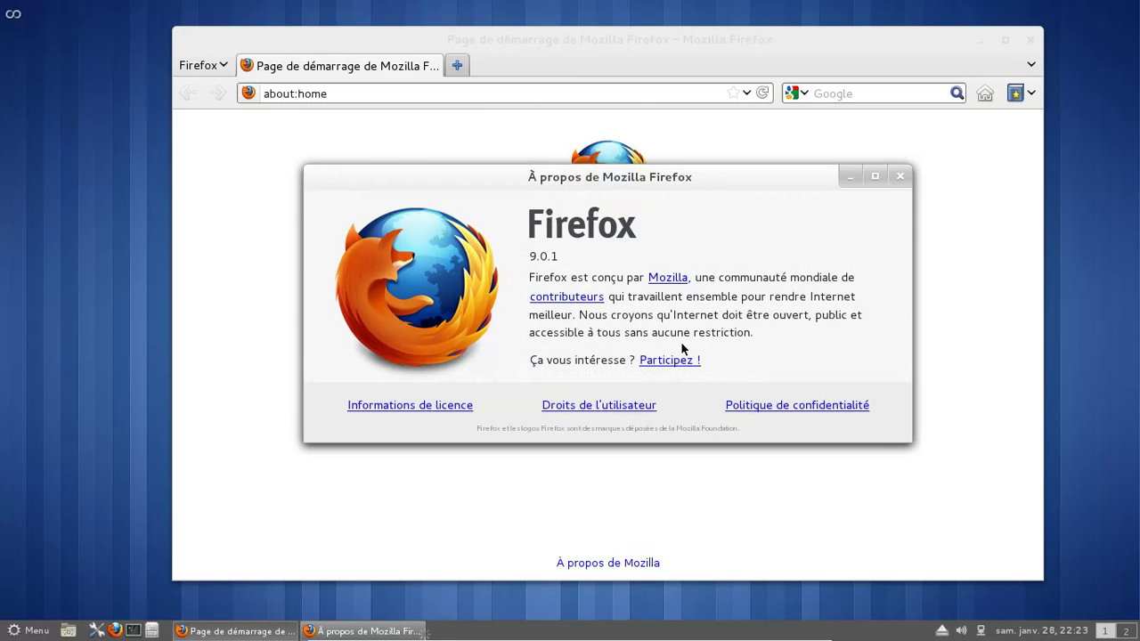
Step: Open Informations système from the Préférences applications
click(36, 630)
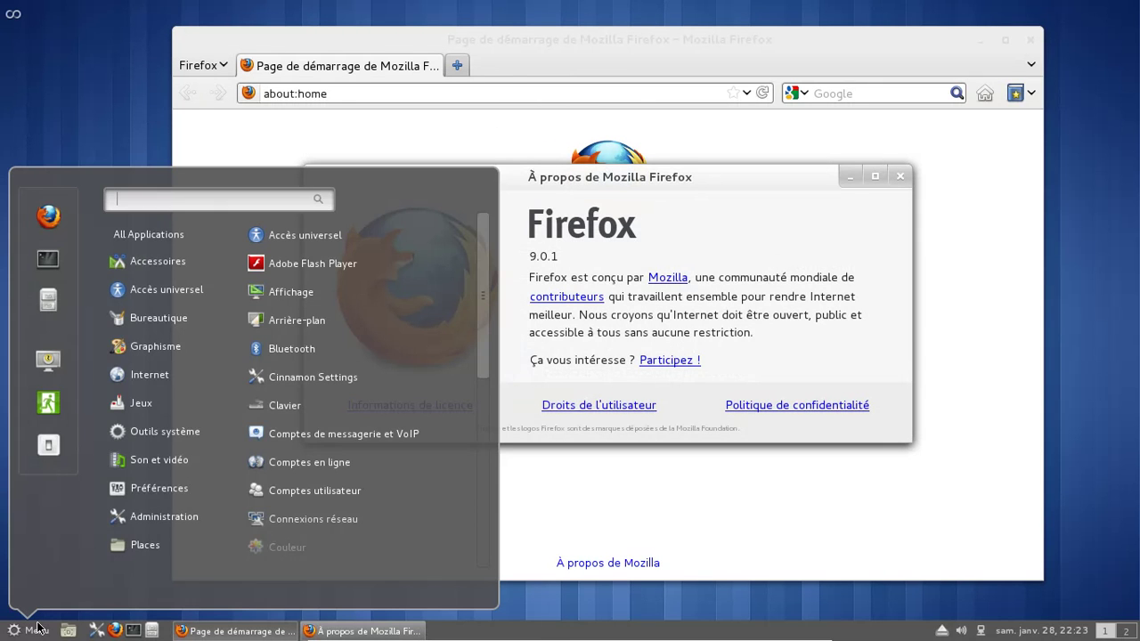
mouse_move(189, 515)
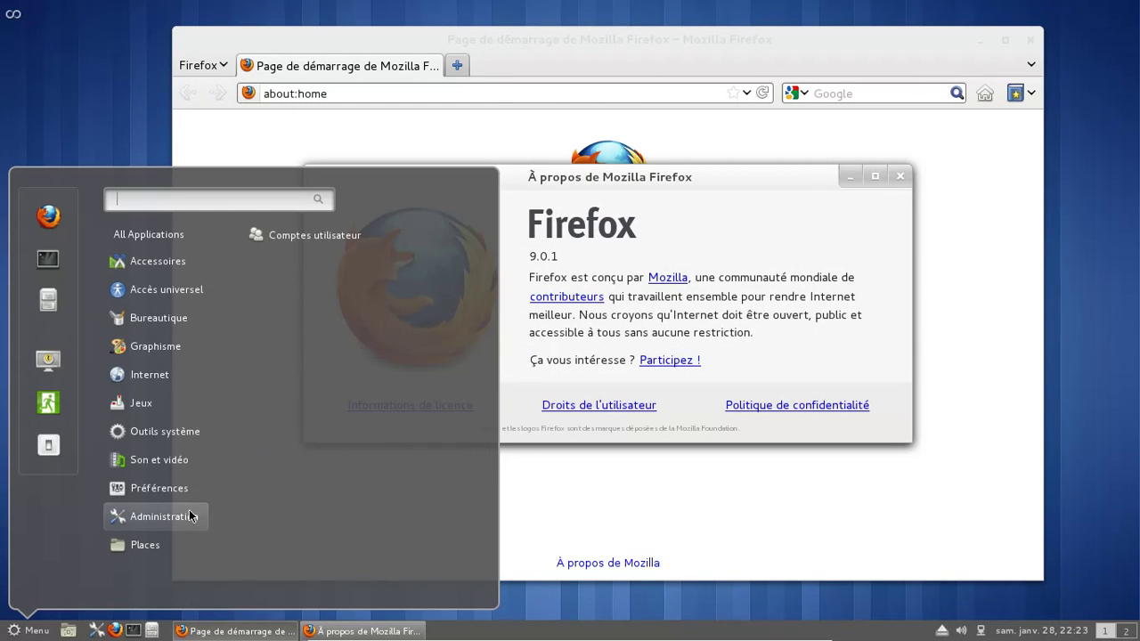
mouse_move(187, 495)
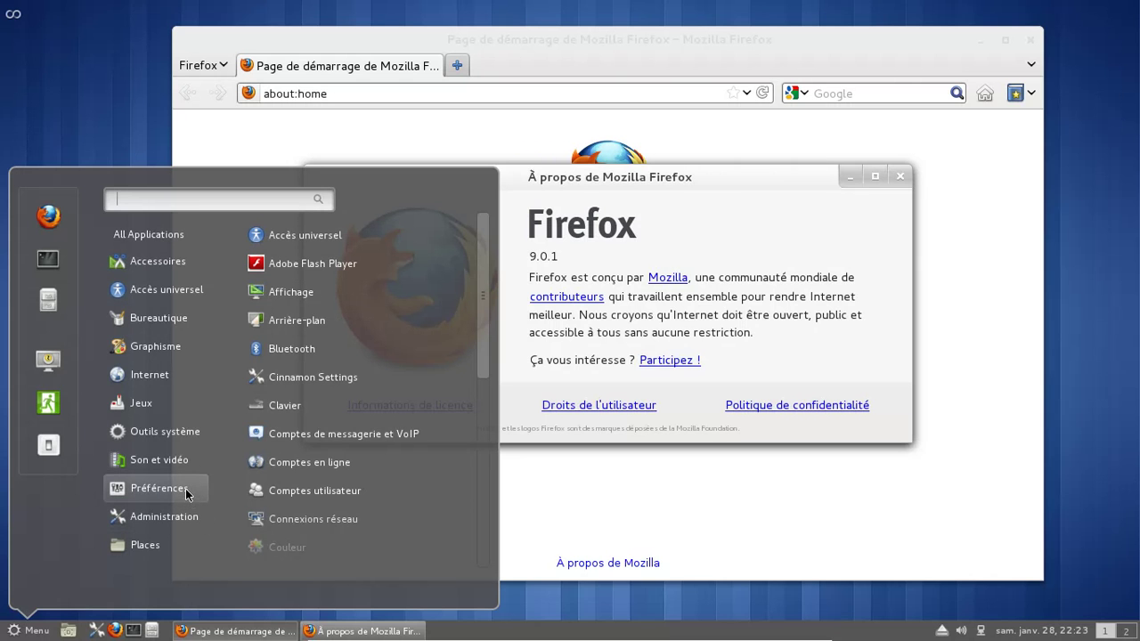
drag(481, 301, 478, 417)
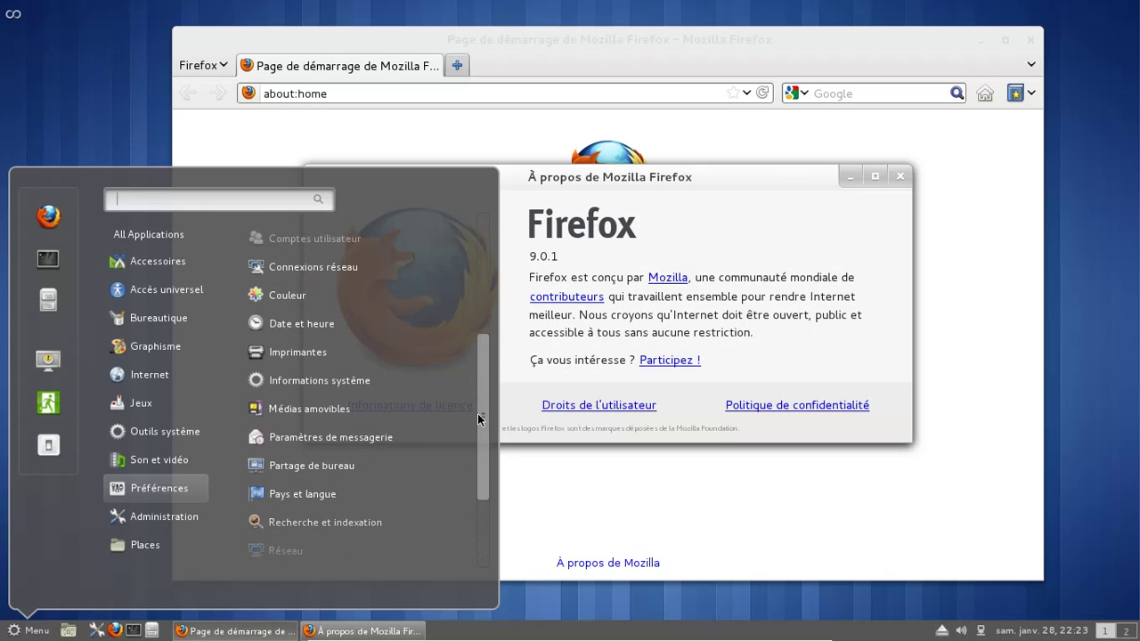
click(333, 378)
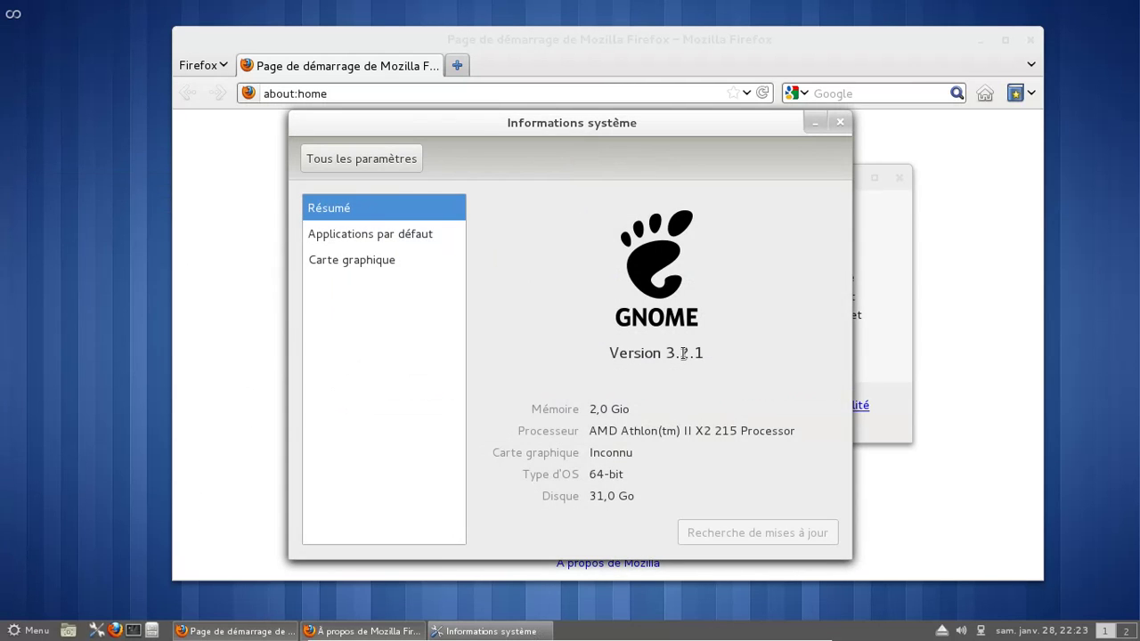
Step: Move the Informations système window aside, review its Applications par défaut and Carte graphique pages, and close it
drag(590, 127, 792, 149)
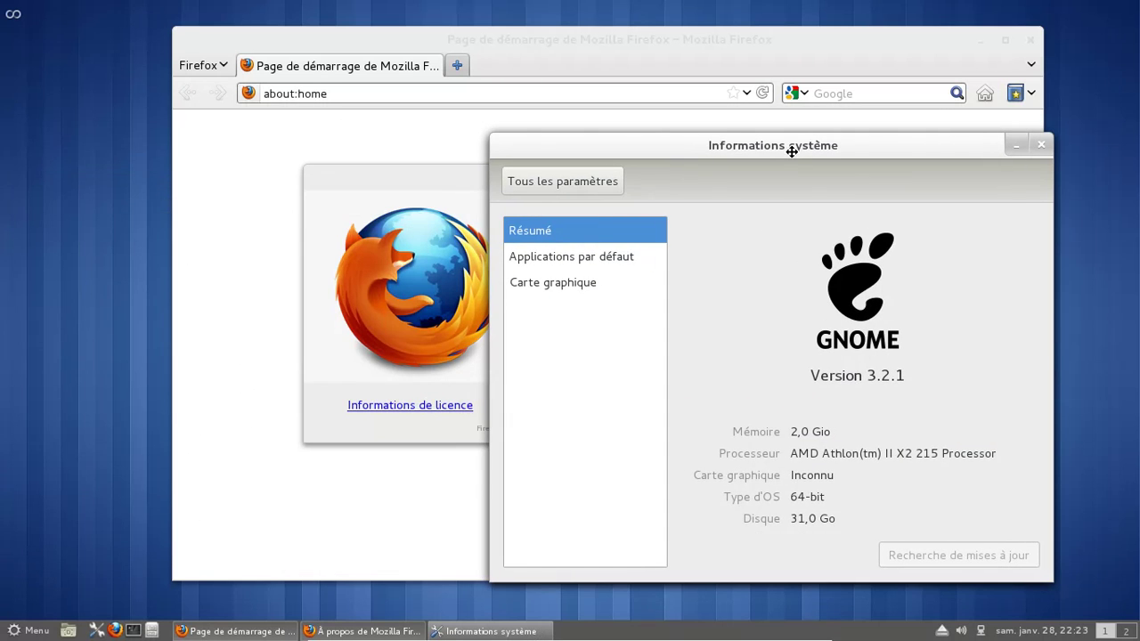
click(585, 260)
click(580, 281)
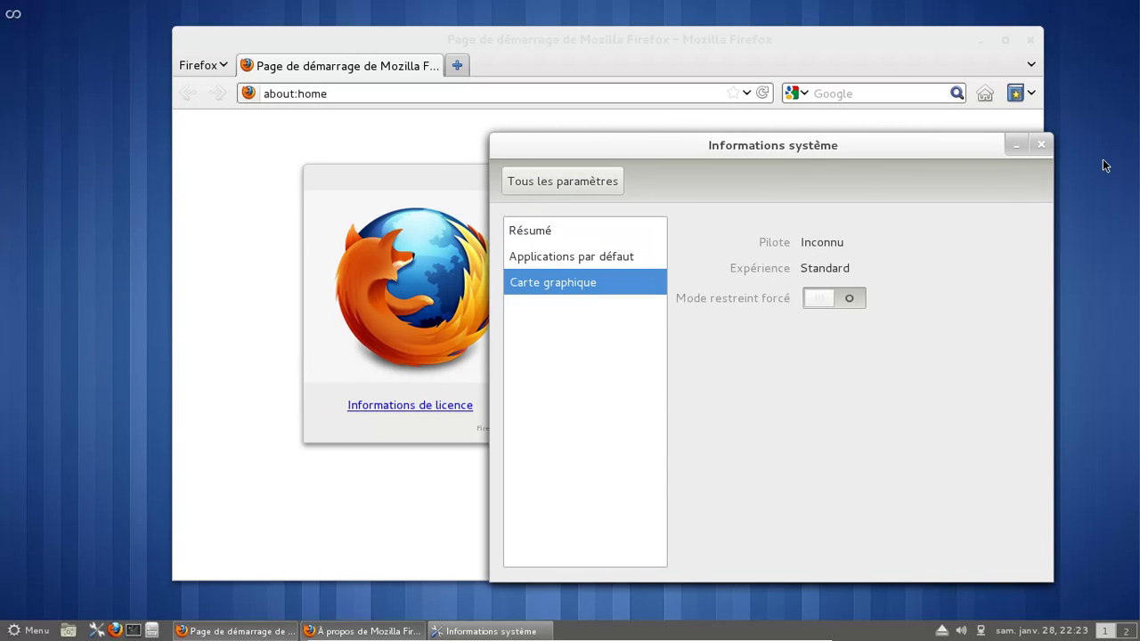
click(1042, 145)
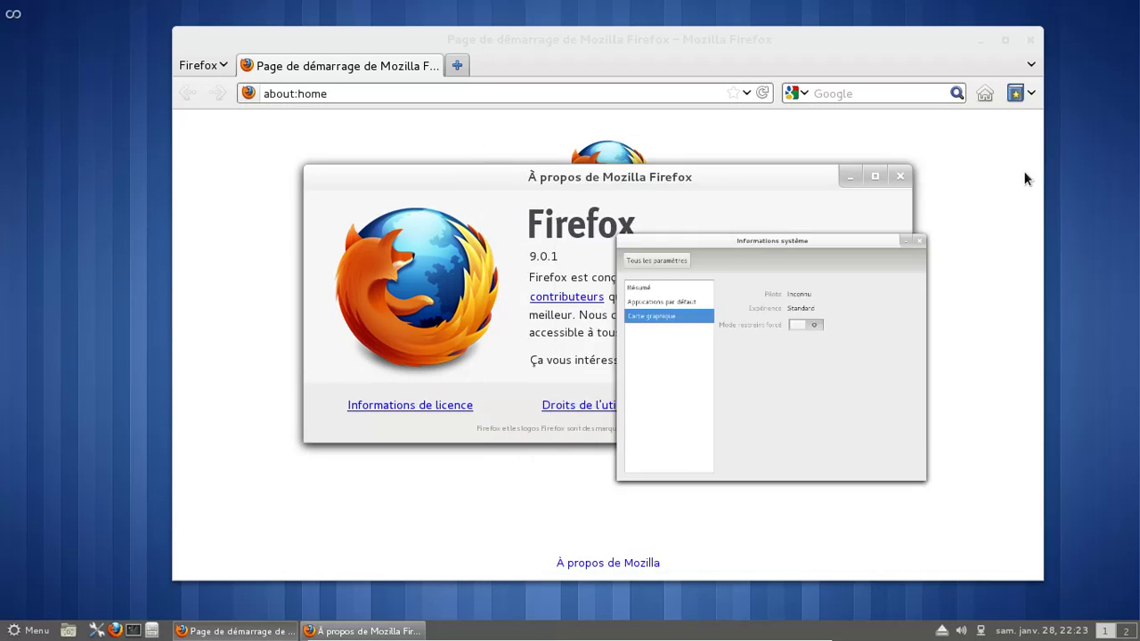
Step: Close the Firefox About window and the Firefox browser window
click(900, 176)
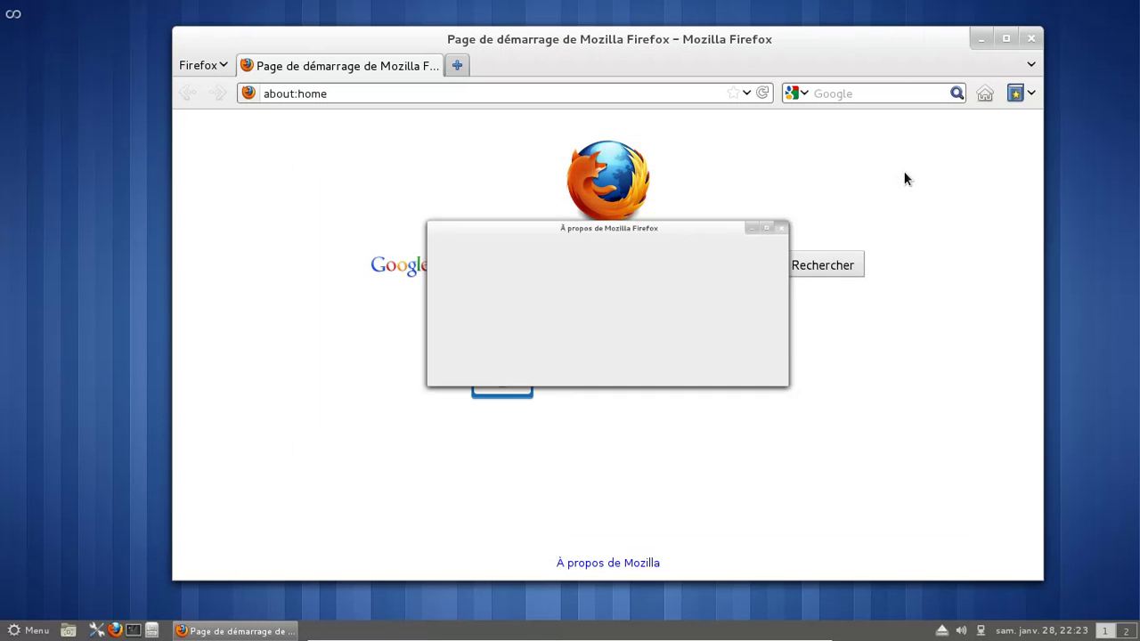
click(1031, 38)
Step: Show the kernel and system details with uname -a in a terminal, and close the terminal
click(133, 630)
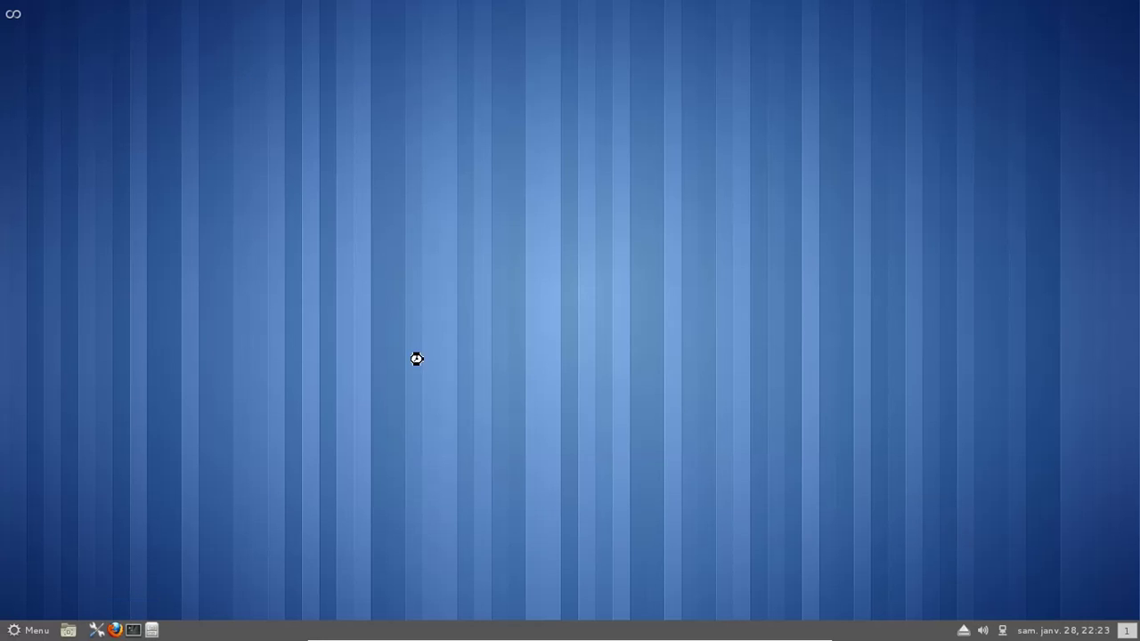
text(uname -a)
key(Return)
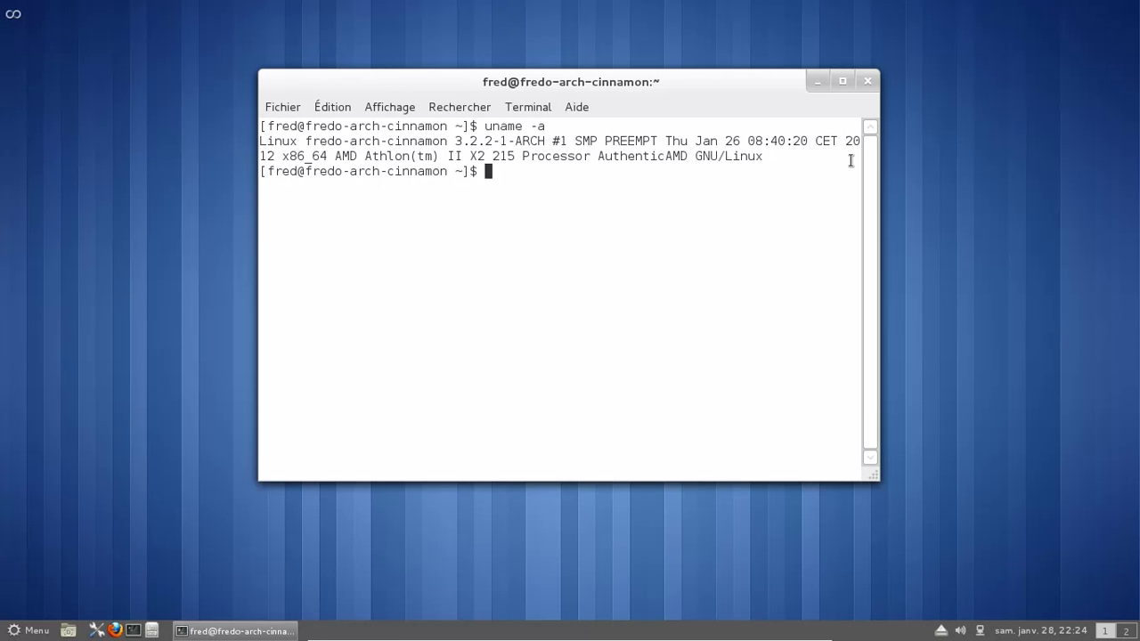
click(868, 81)
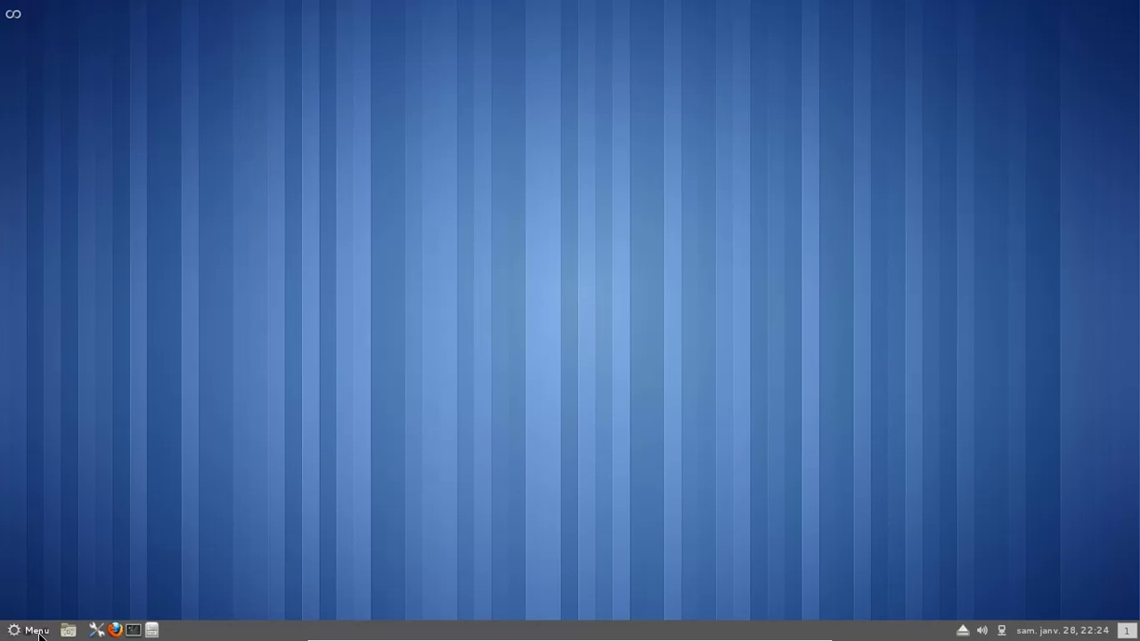
Step: Launch LibreOffice Writer from the Bureautique applications
click(39, 636)
mouse_move(141, 380)
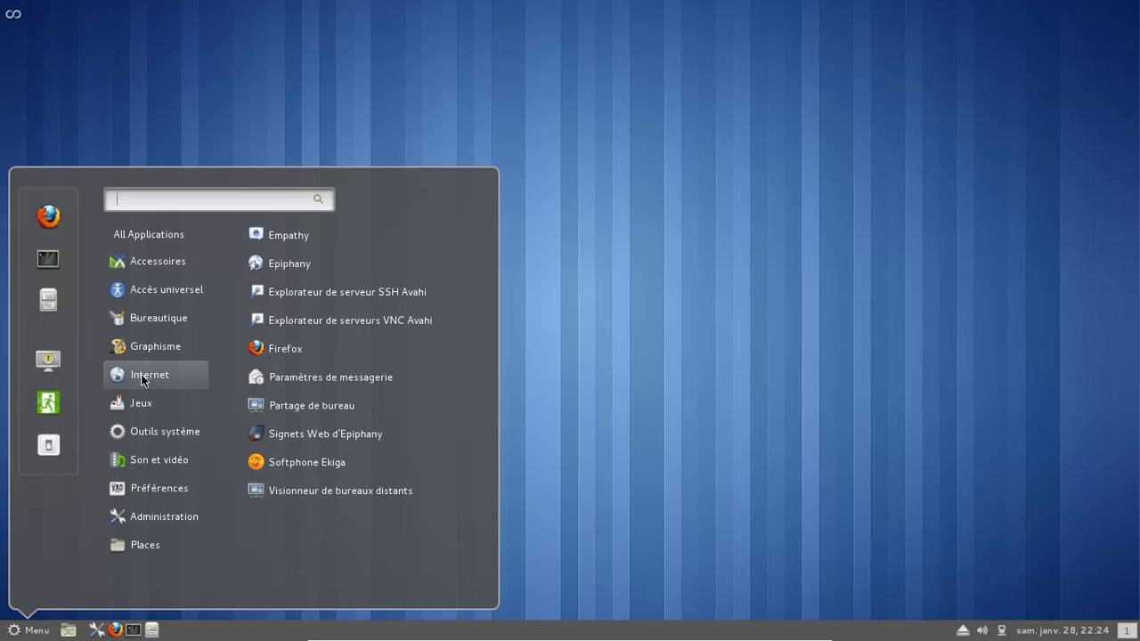
mouse_move(142, 350)
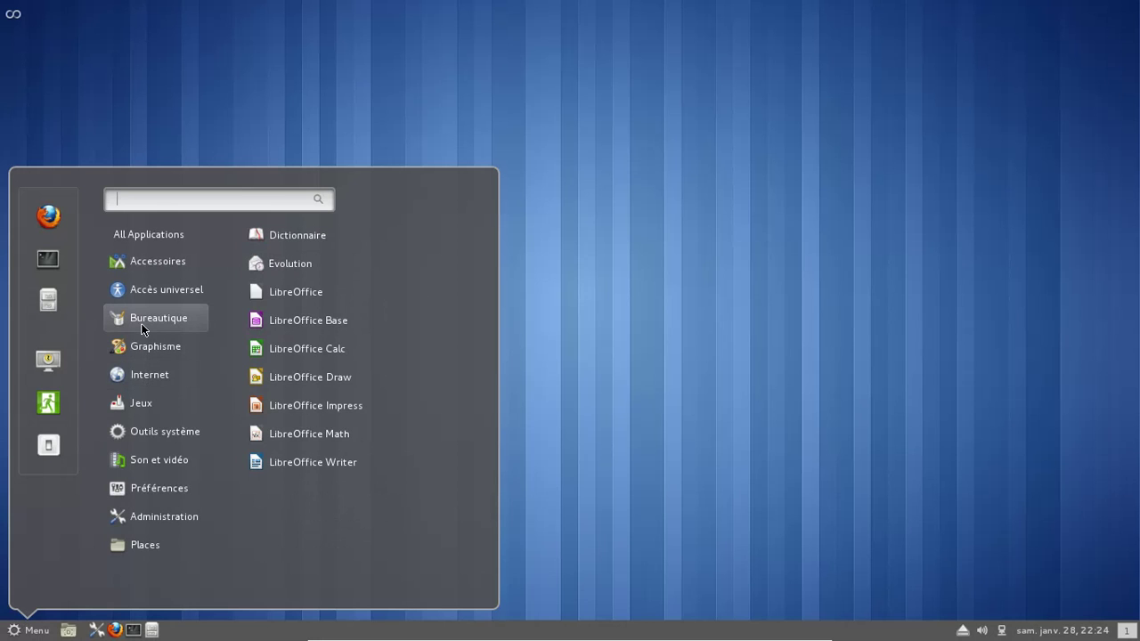
click(348, 471)
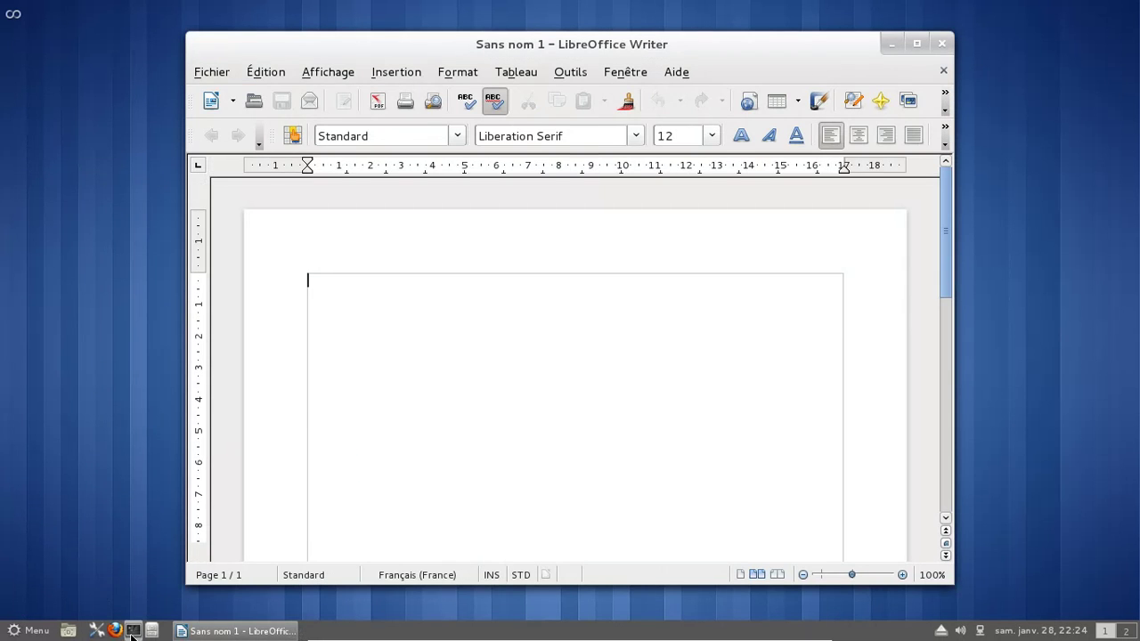
Step: Open a terminal beside Writer, look at the second workspace and return to the first one
click(133, 630)
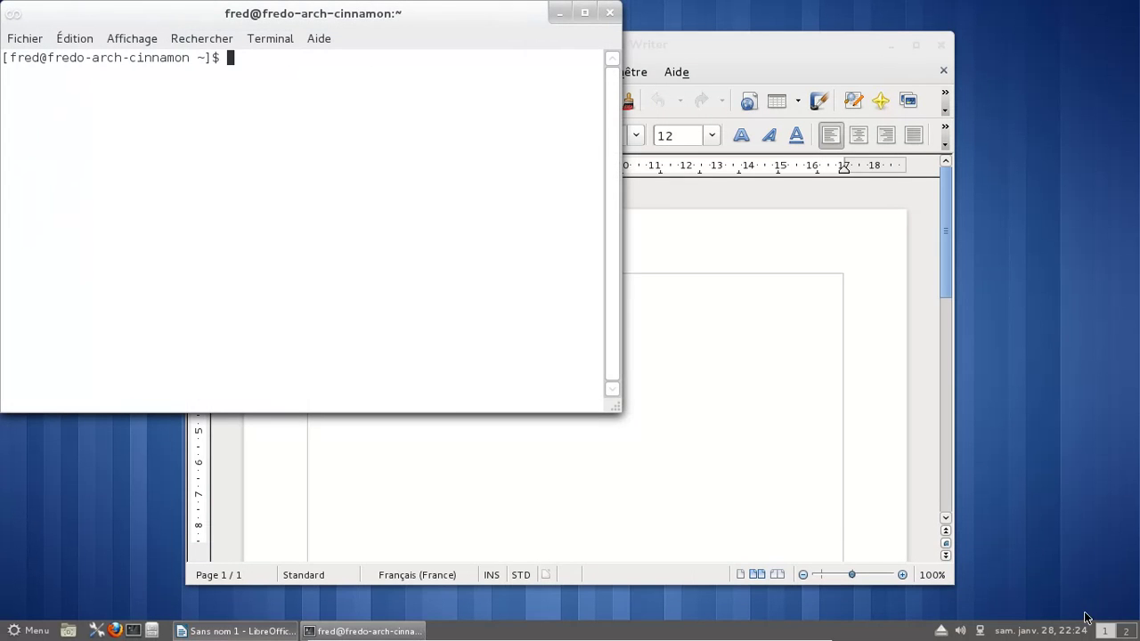
click(1126, 631)
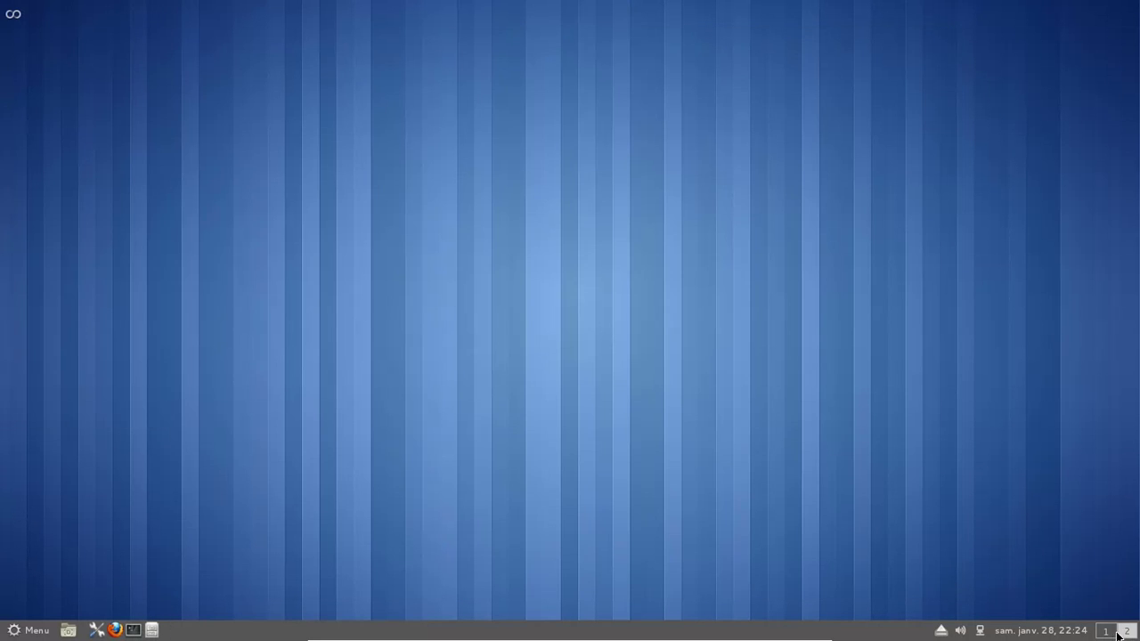
click(1106, 632)
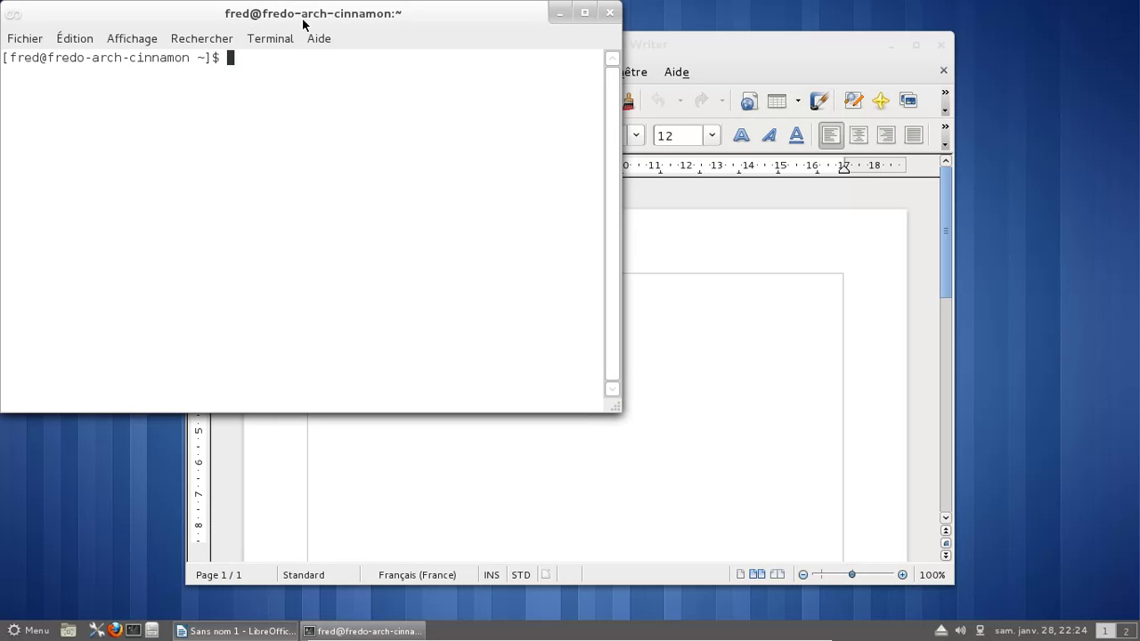
Step: Reposition the terminal window over the Writer window and send it to the second workspace
drag(294, 13, 1139, 108)
drag(887, 30, 637, 113)
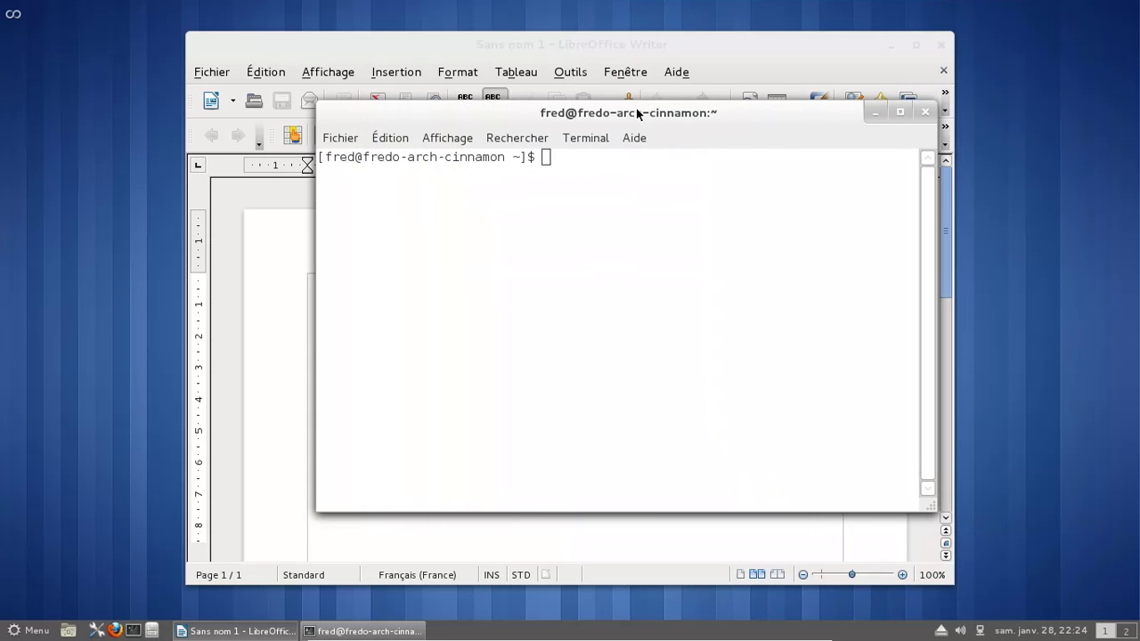
right_click(707, 122)
click(888, 303)
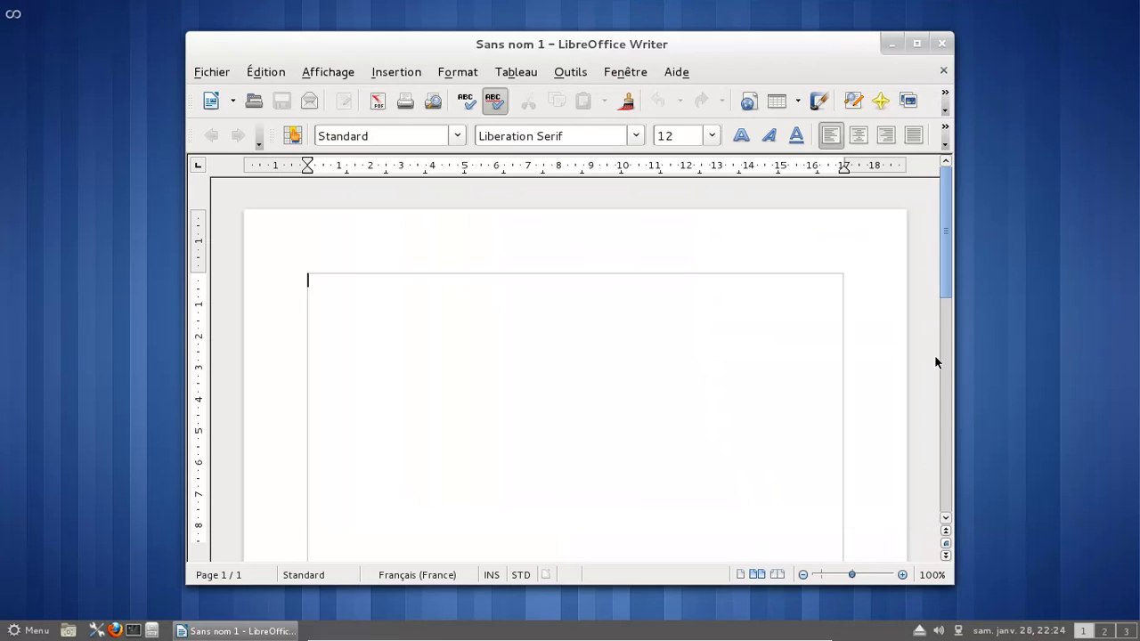
Step: Check the terminal on the second workspace, return to the first one and close LibreOffice Writer
click(1102, 632)
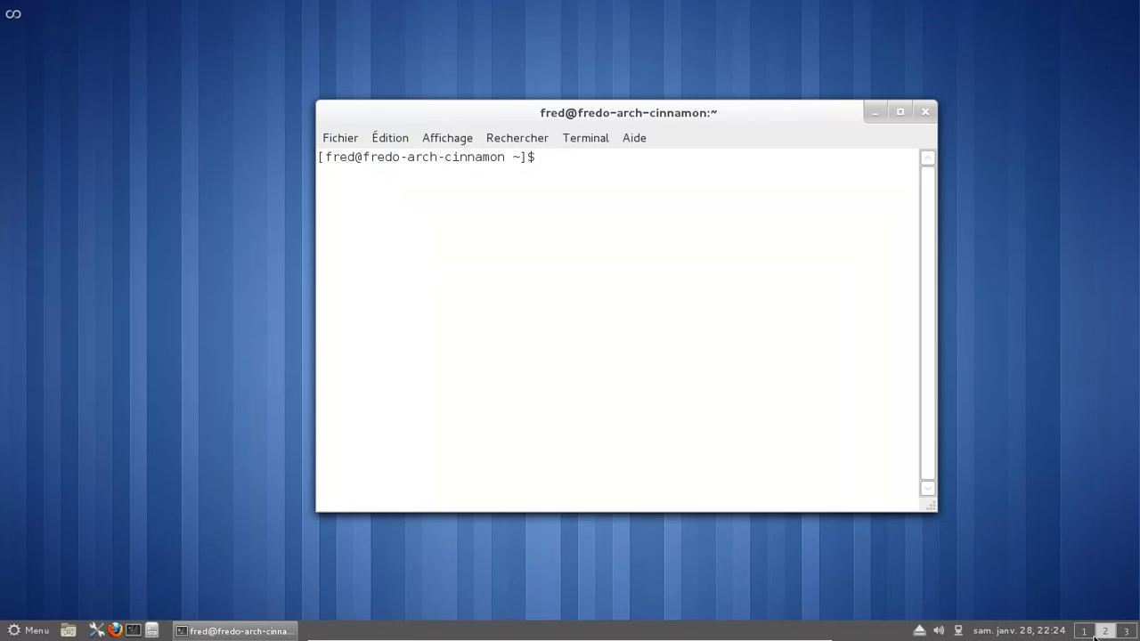
click(1084, 633)
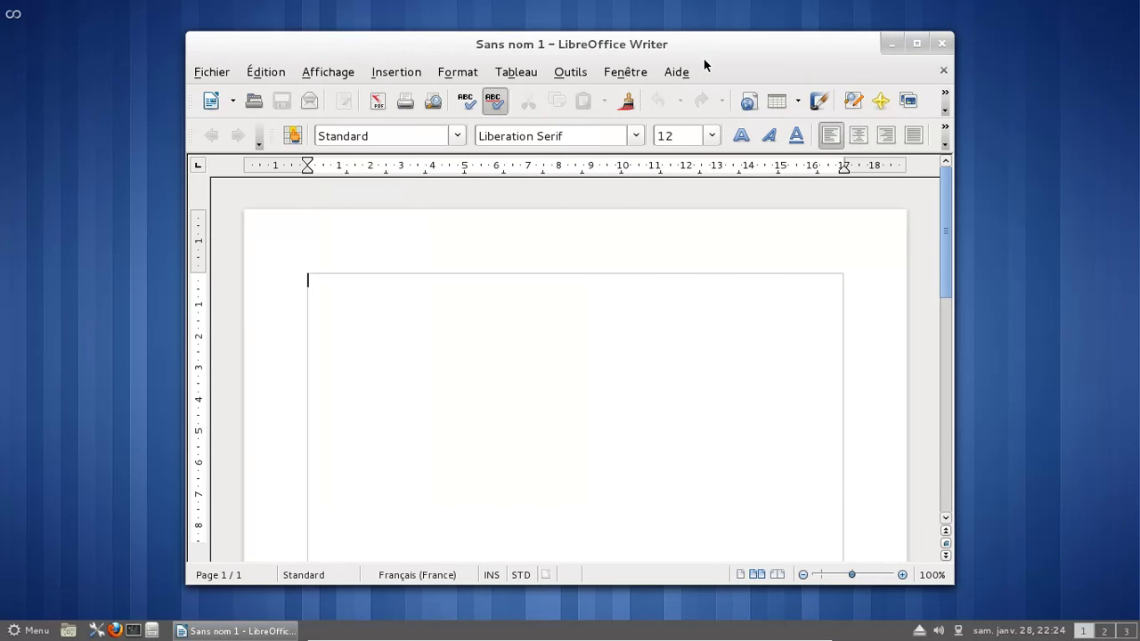
click(949, 46)
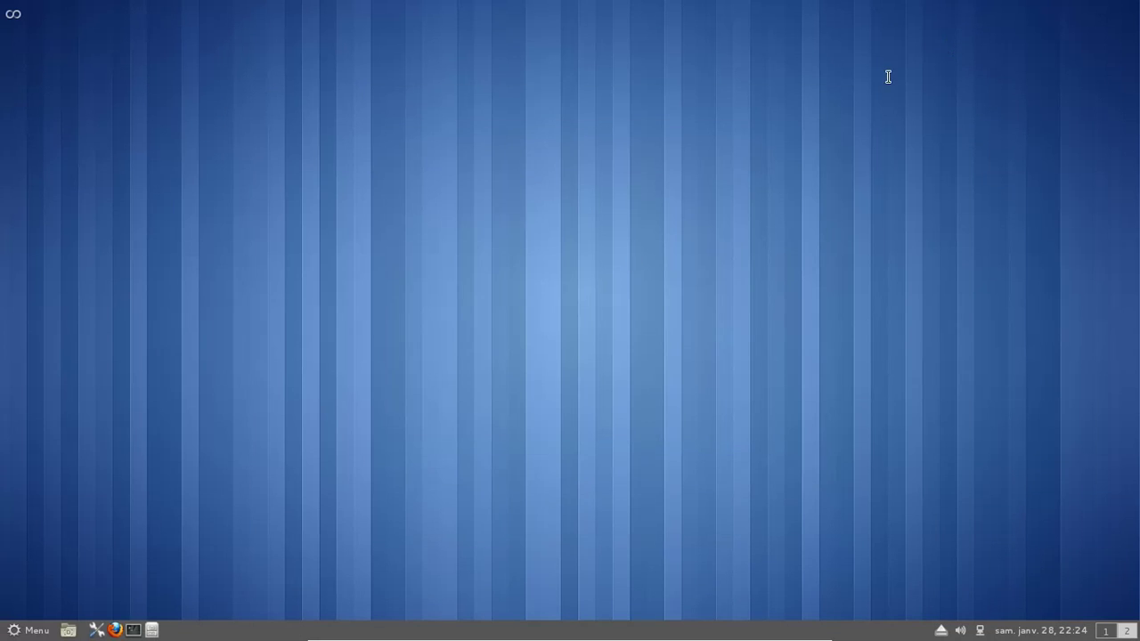
Step: Browse the application categories and launch Lecteur vidéo from Son et vidéo
click(16, 635)
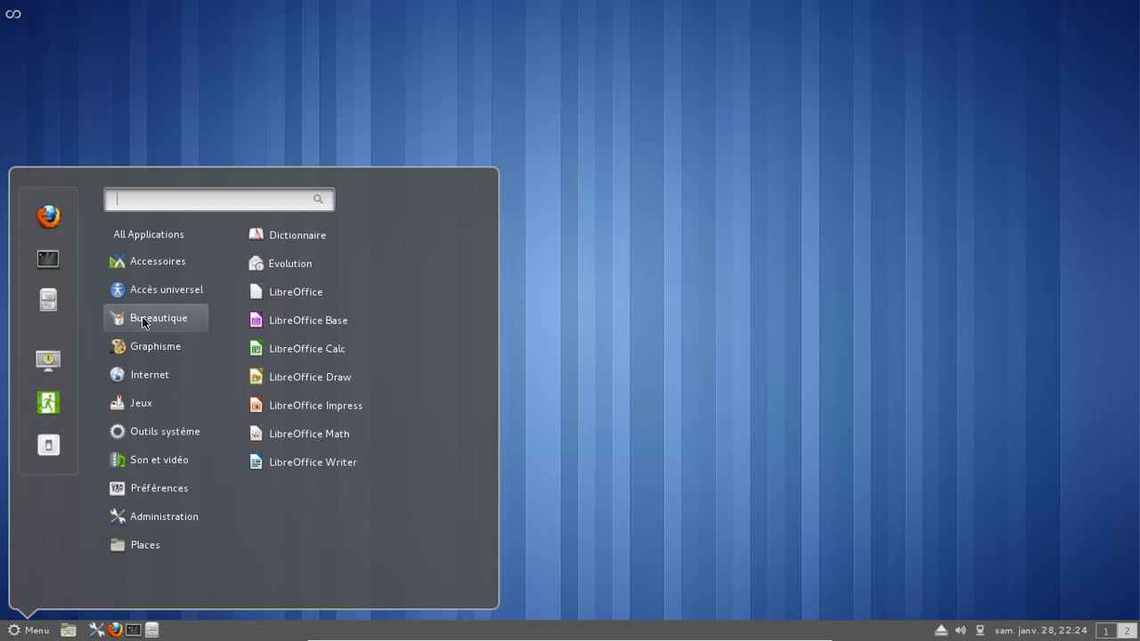
mouse_move(144, 368)
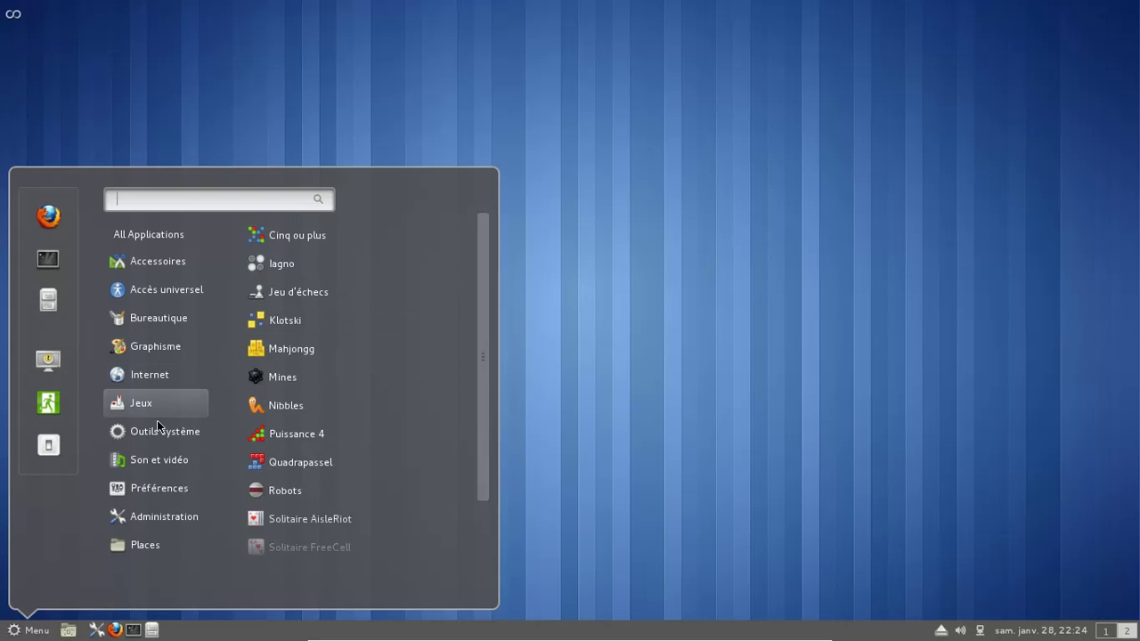
mouse_move(161, 434)
mouse_move(160, 472)
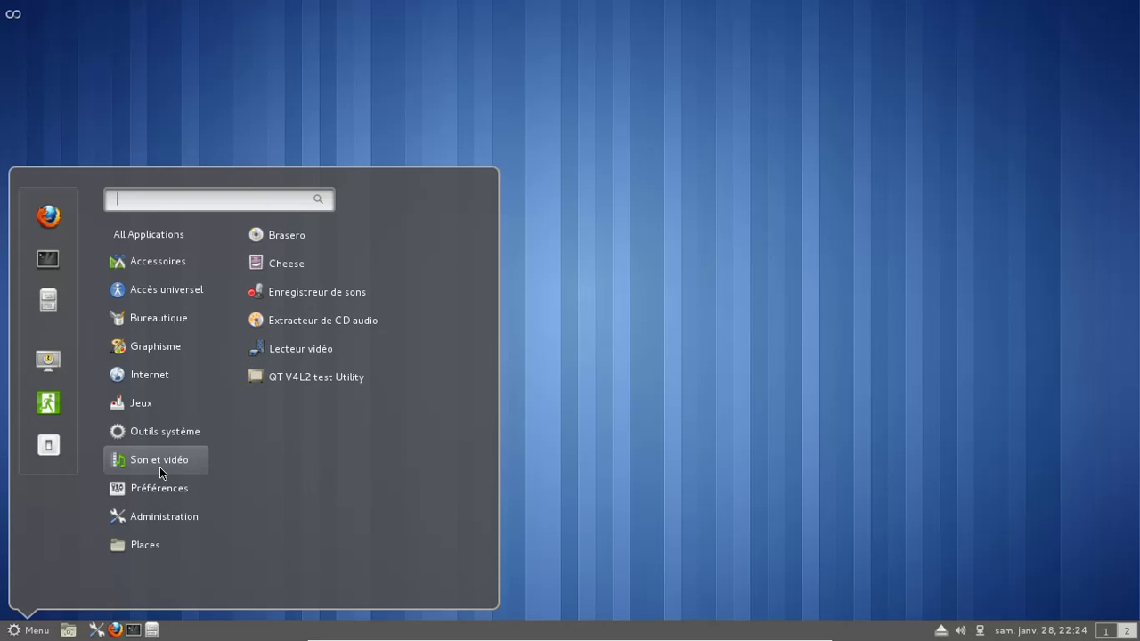
click(366, 343)
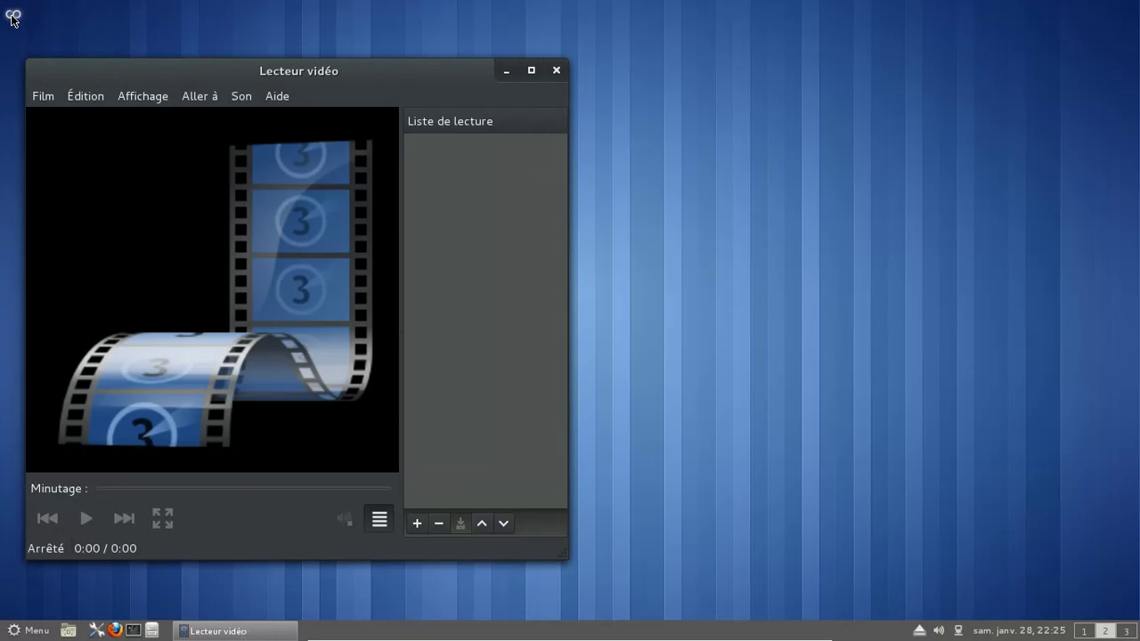
Step: Close Lecteur vidéo from the overview of open windows, and leave the overview
mouse_move(13, 16)
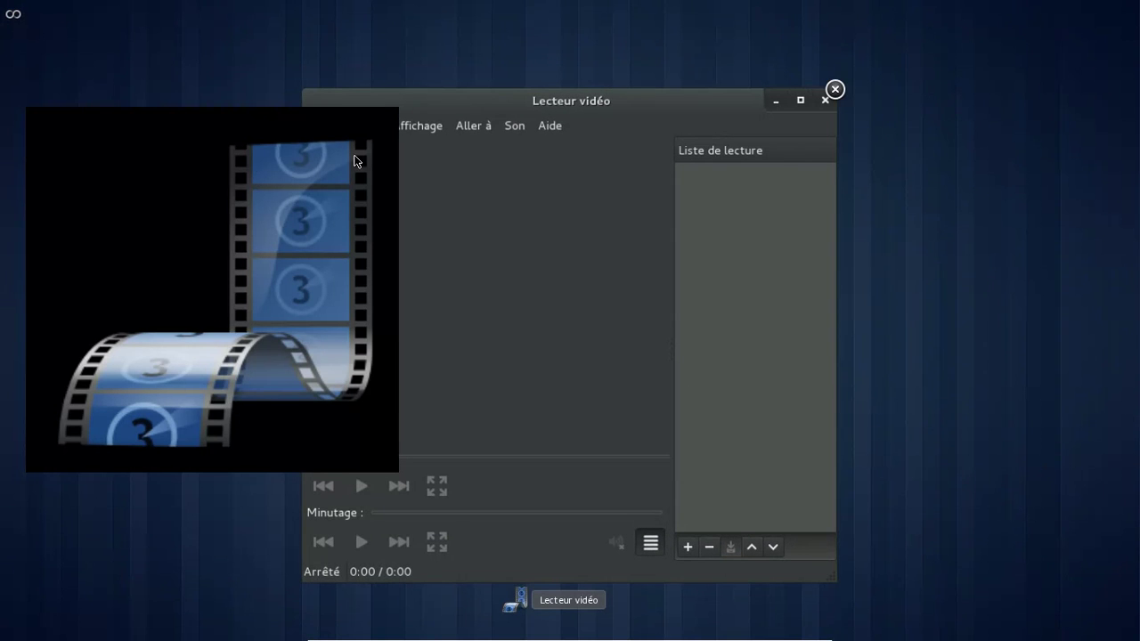
click(836, 89)
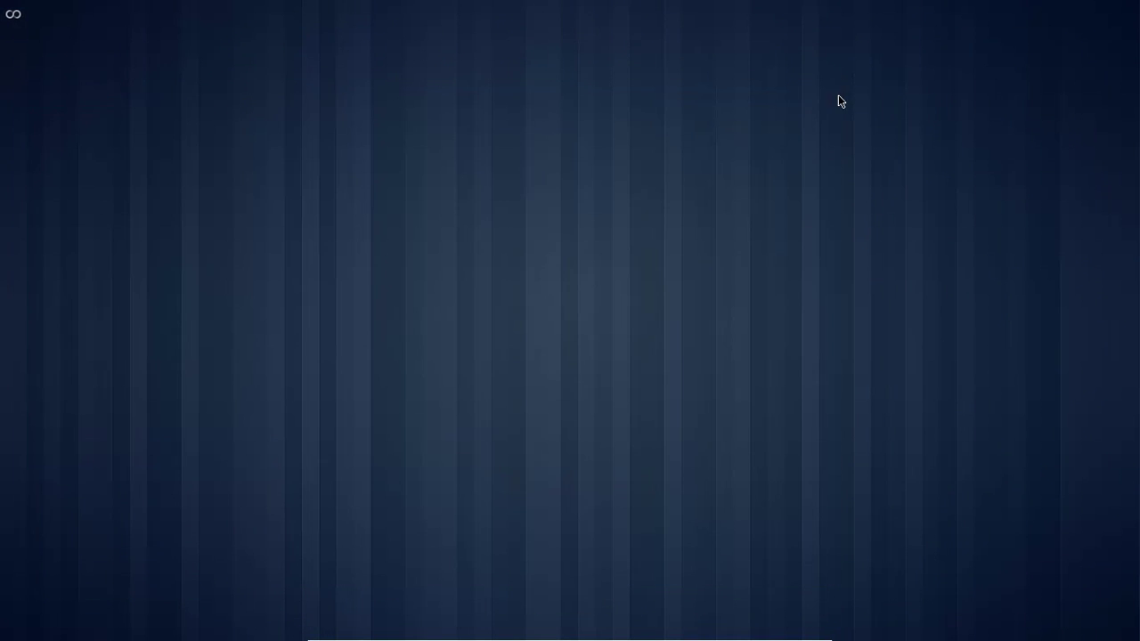
mouse_move(15, 20)
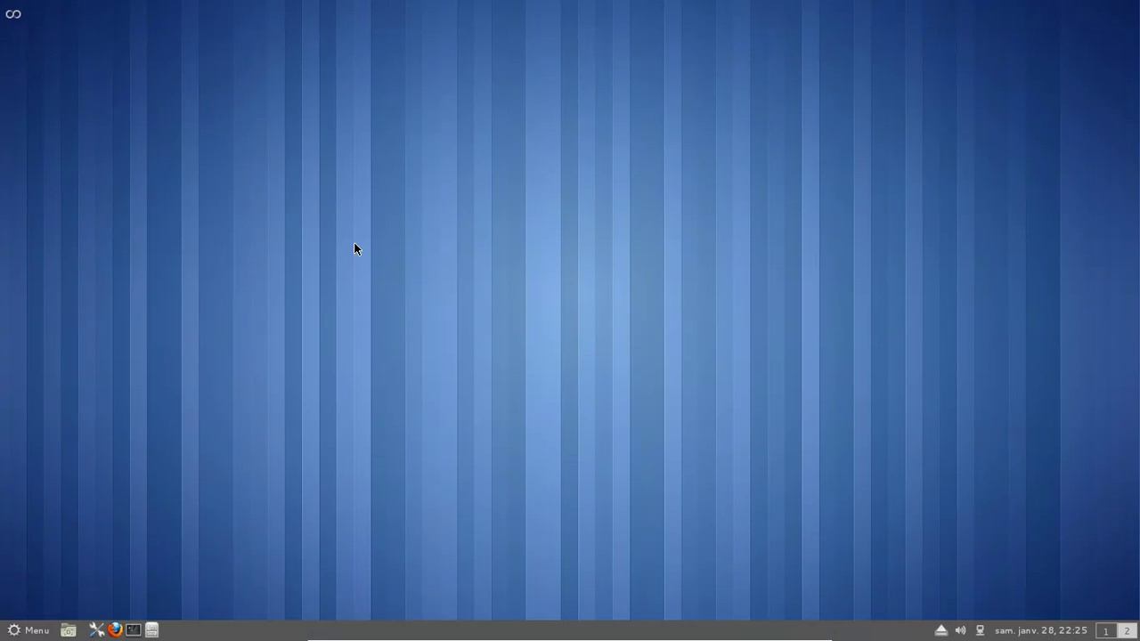
Step: Switch to the workspace holding the terminal, shift its window to the left and trigger the window overview
key(ctrl+alt+t)
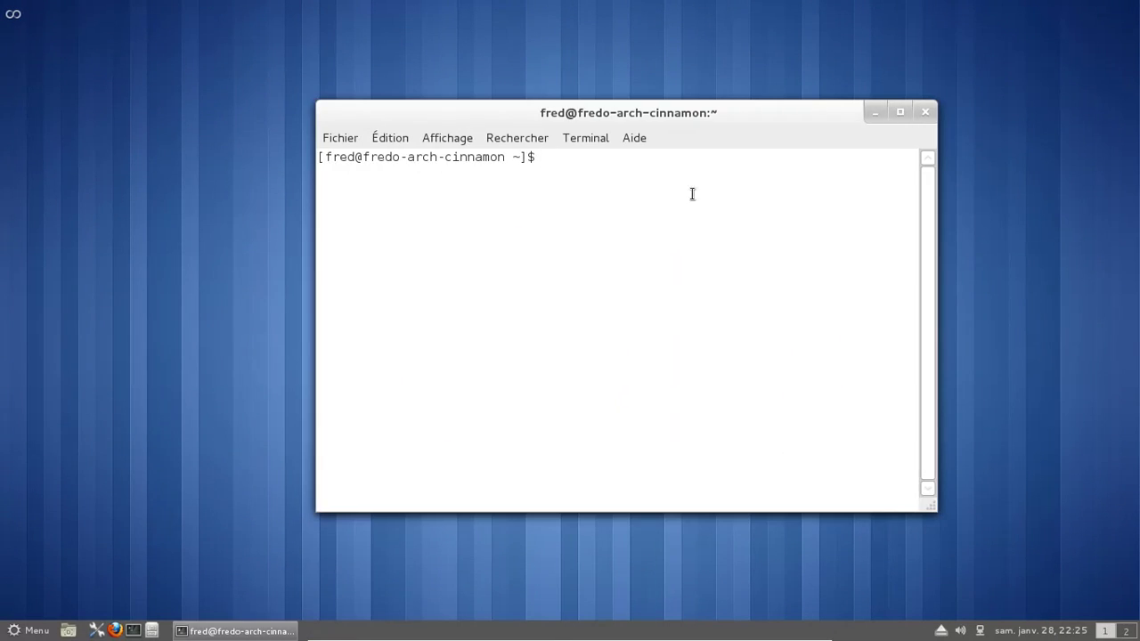
drag(656, 115, 514, 117)
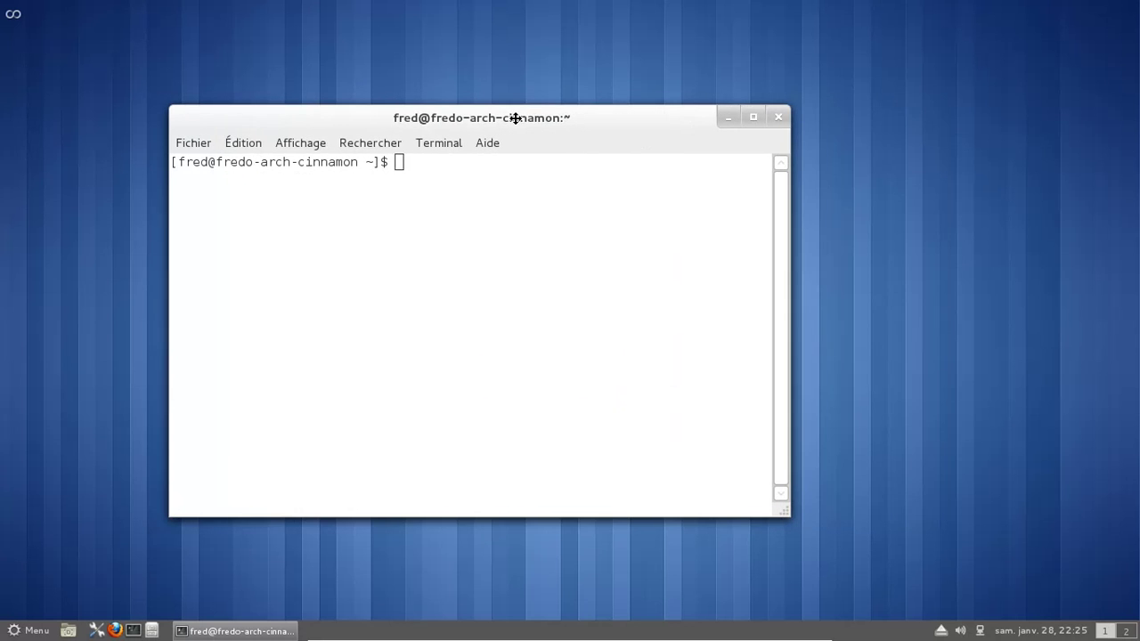
mouse_move(7, 18)
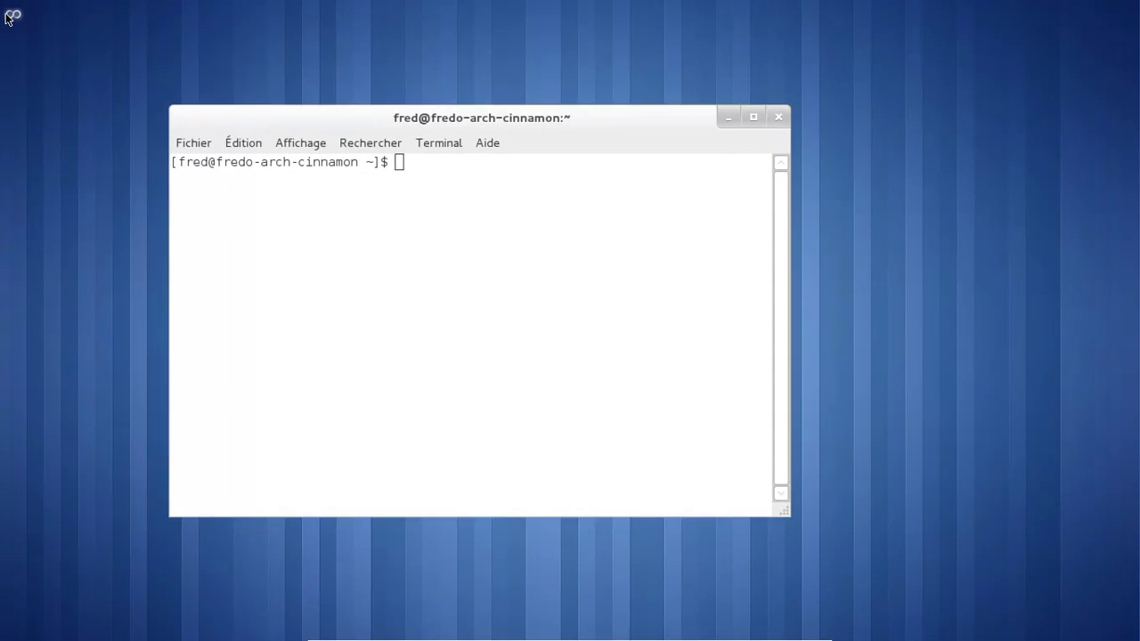
Step: Launch Firefox, try moving the Firefox and terminal thumbnails in the window overview, and return to Firefox
click(115, 630)
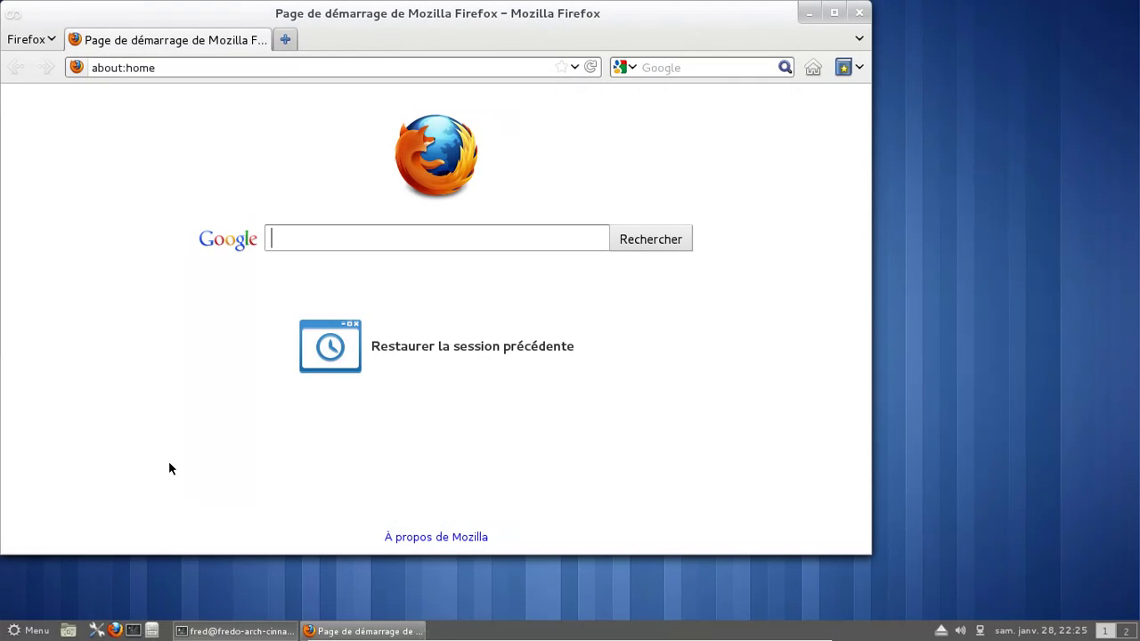
mouse_move(2, 2)
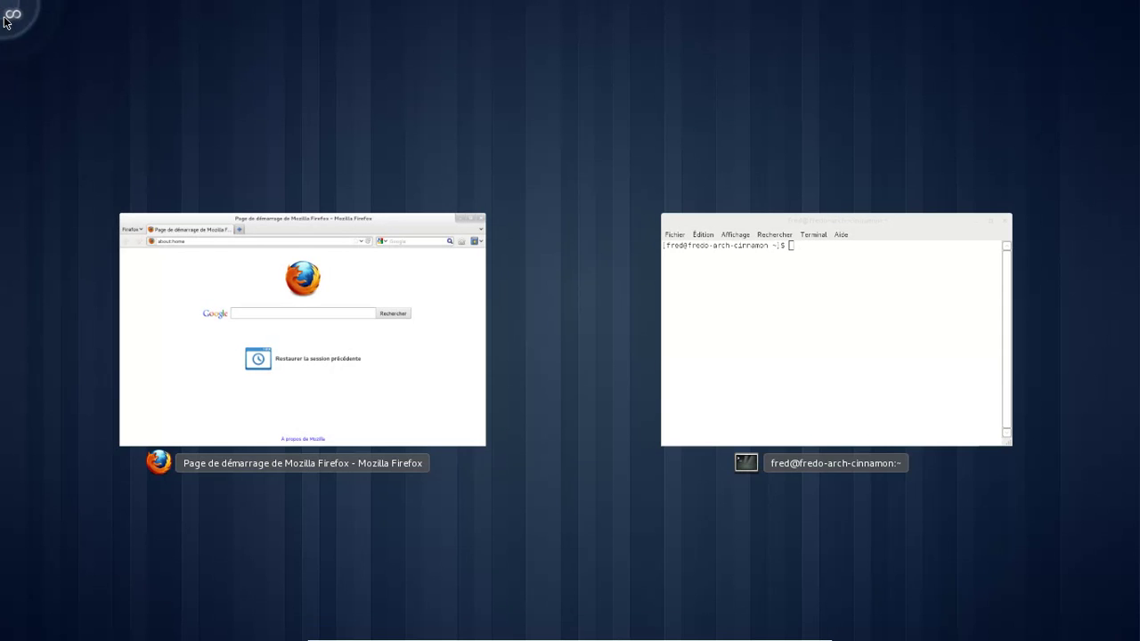
drag(425, 287, 534, 254)
drag(781, 294, 613, 229)
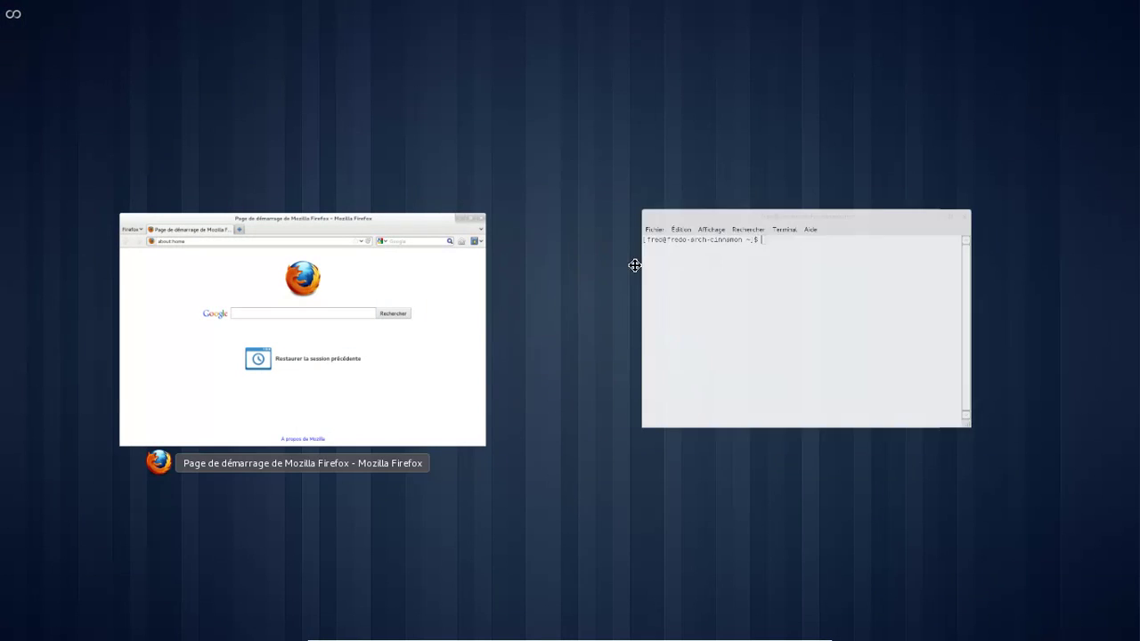
click(388, 444)
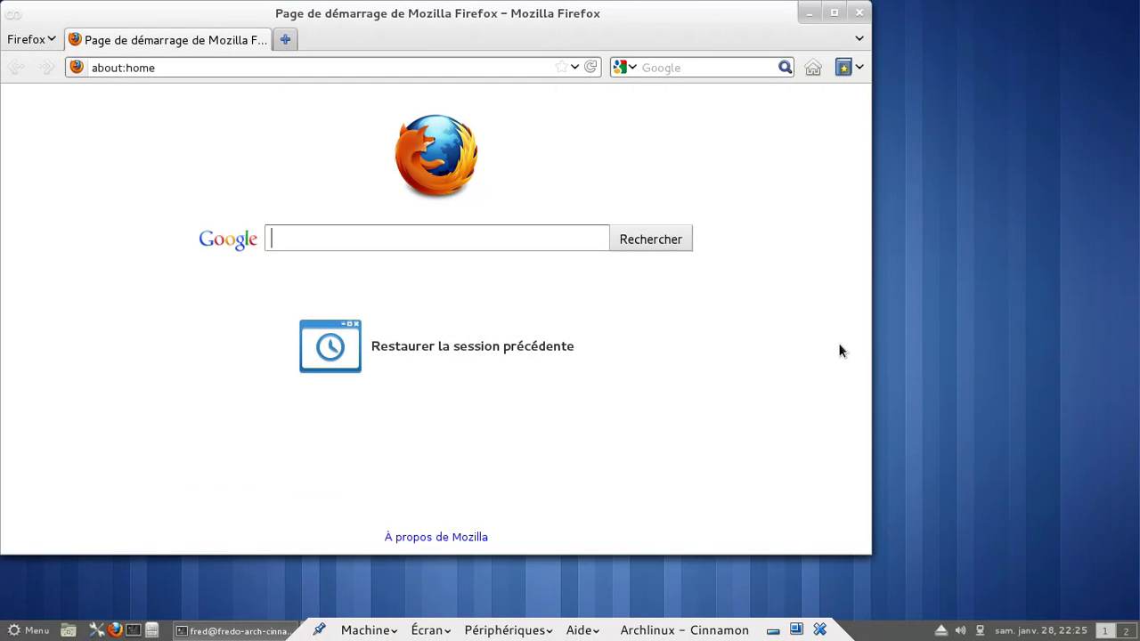
Step: Review the application categories and the Lock screen option in the main menu, and dismiss it
click(20, 630)
mouse_move(167, 409)
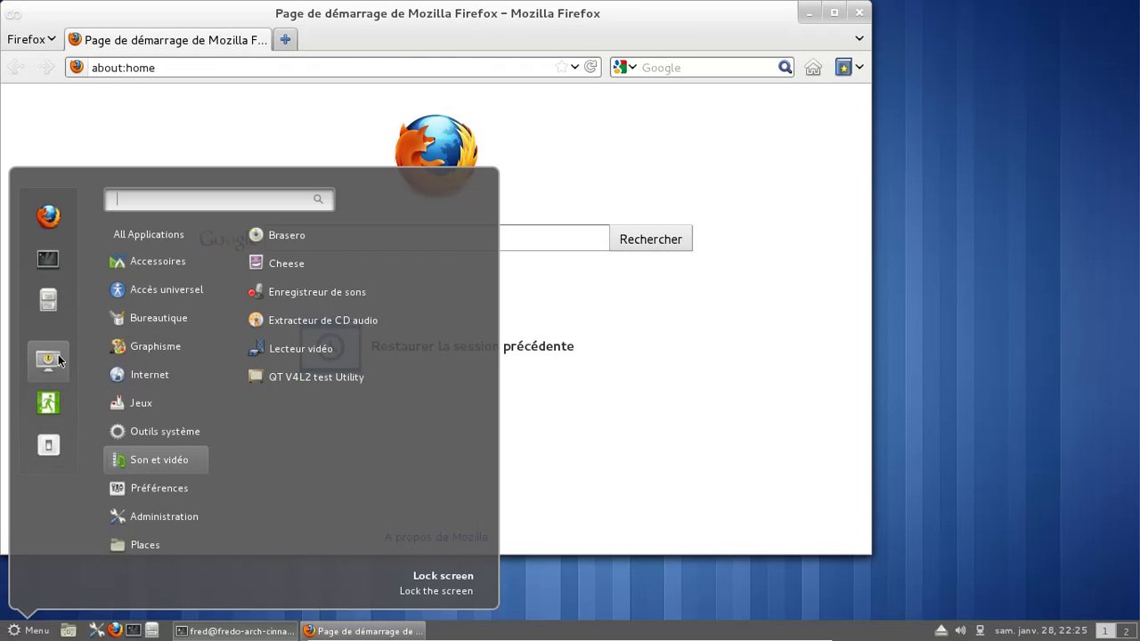
click(647, 120)
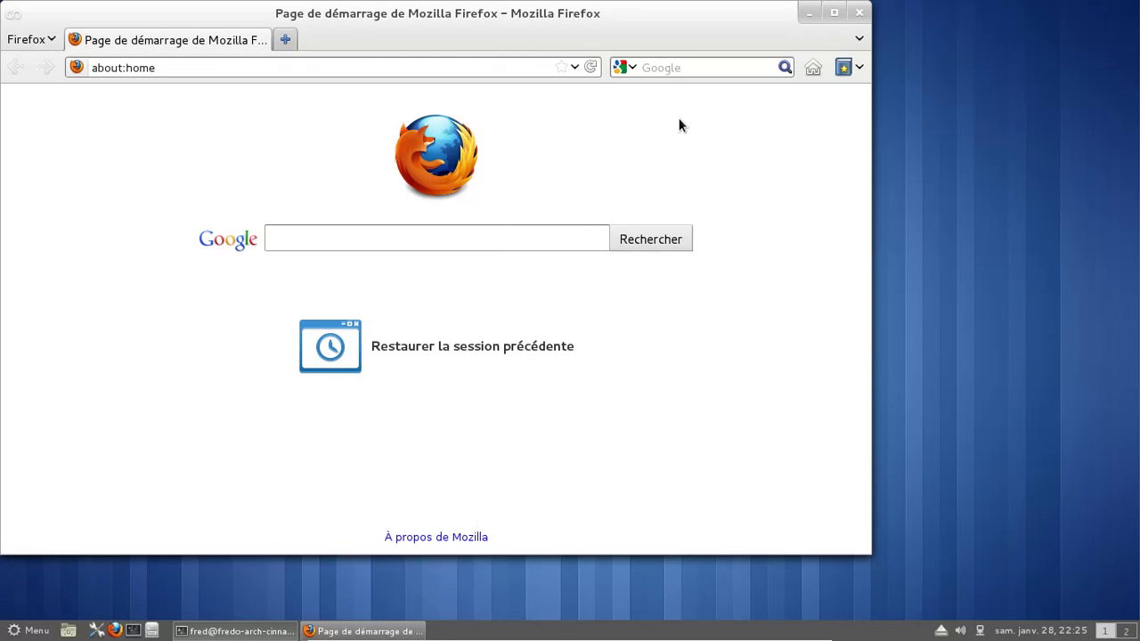
Step: Close the Firefox and terminal windows
click(860, 12)
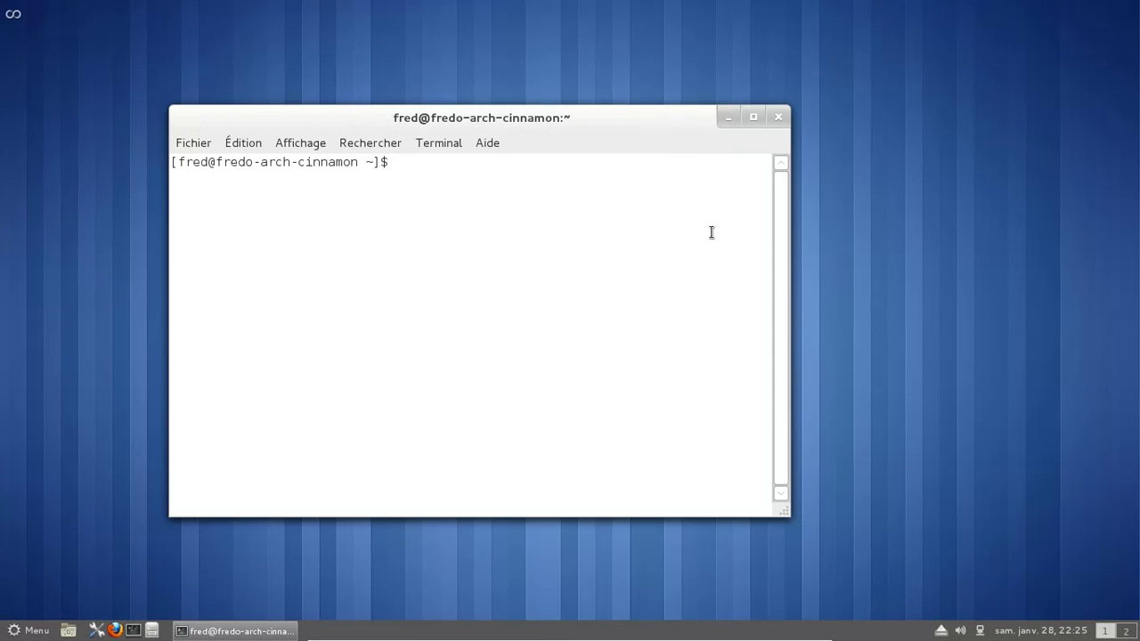
click(781, 117)
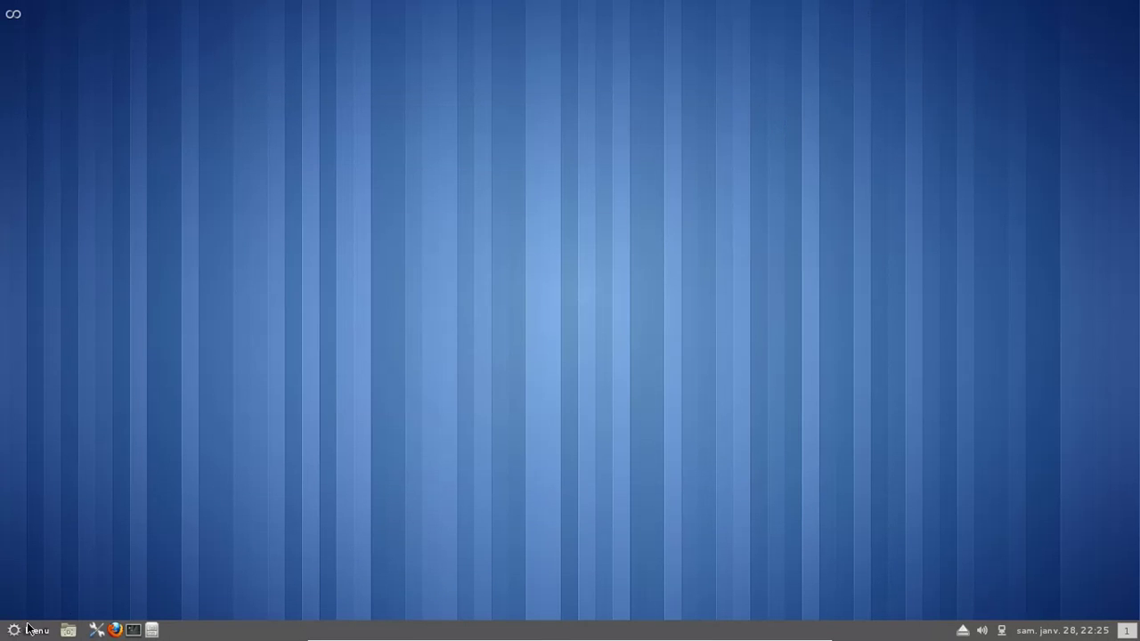
Step: Shut down the virtual machine with the Quit option, confirming with Éteindre
click(26, 630)
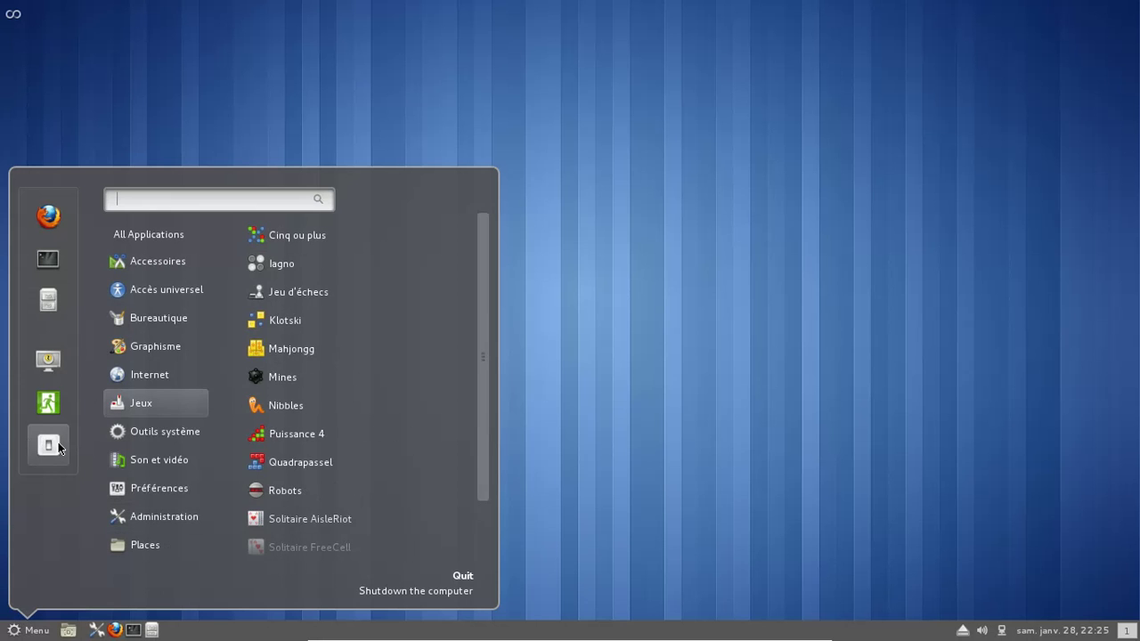
click(49, 444)
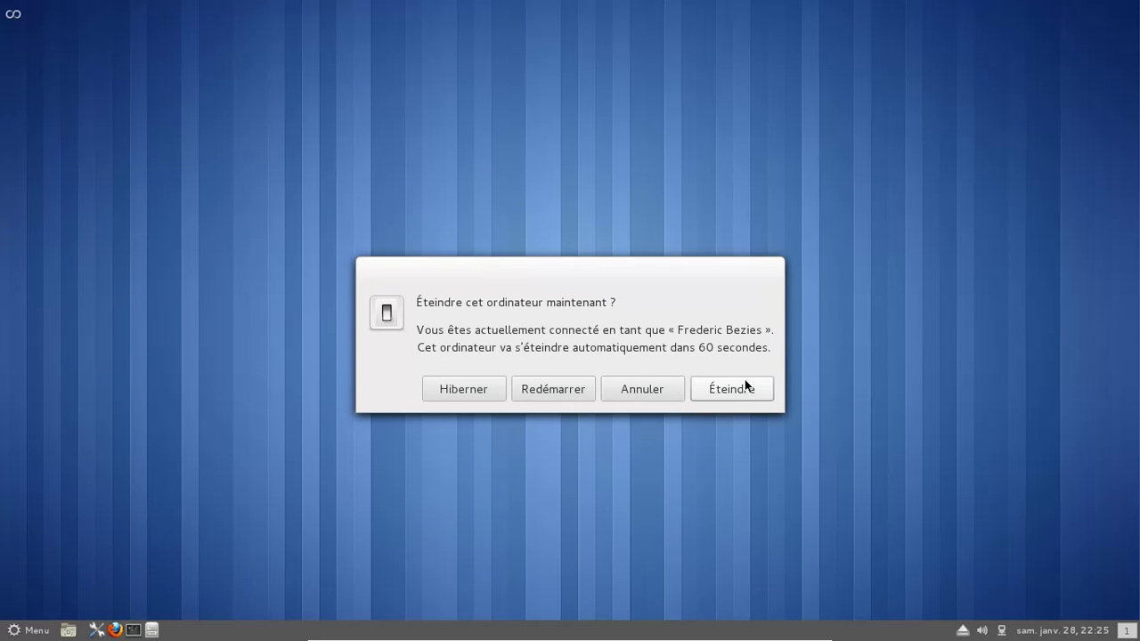
click(745, 388)
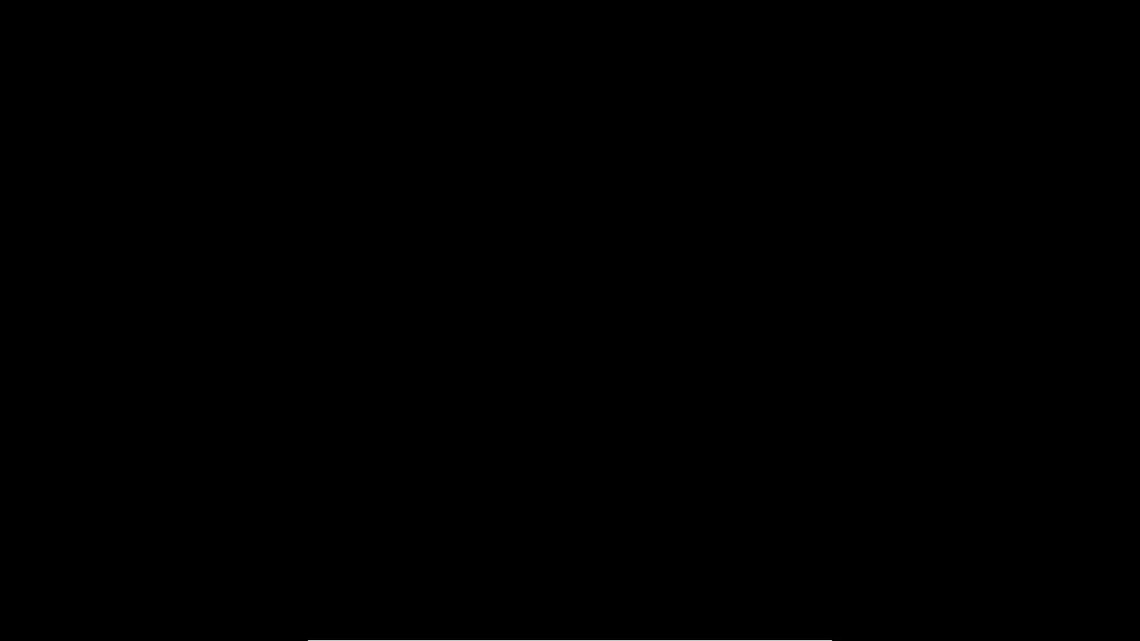